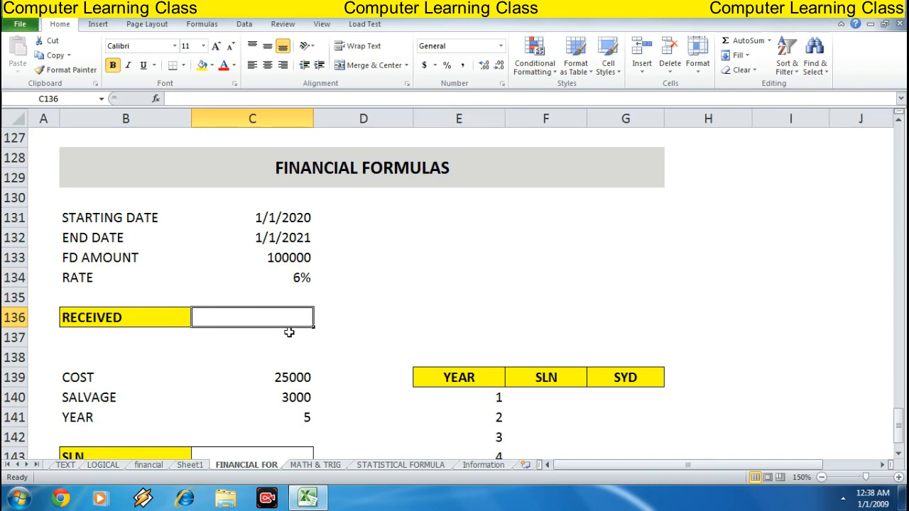
Start a RECEIVED formula in C136 using the starting date, end date, FD amount and rate cells C131 to C134
text(=)
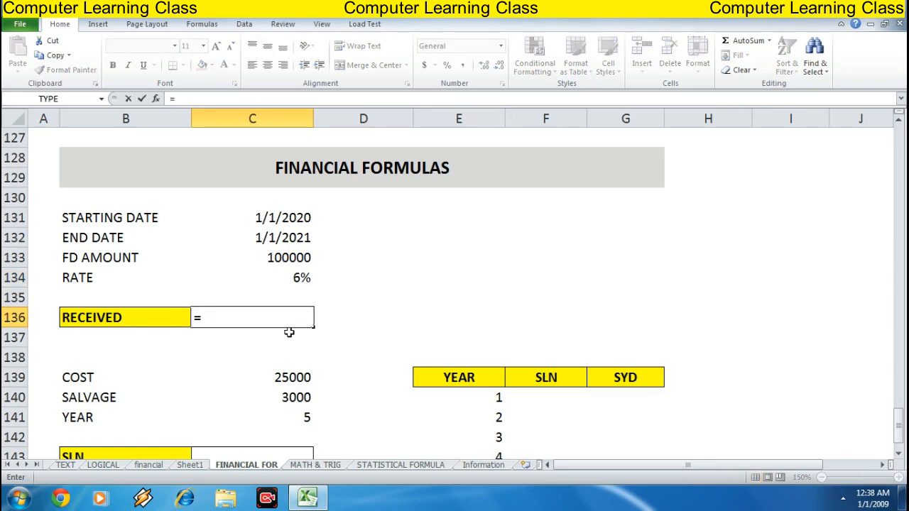
text(REC)
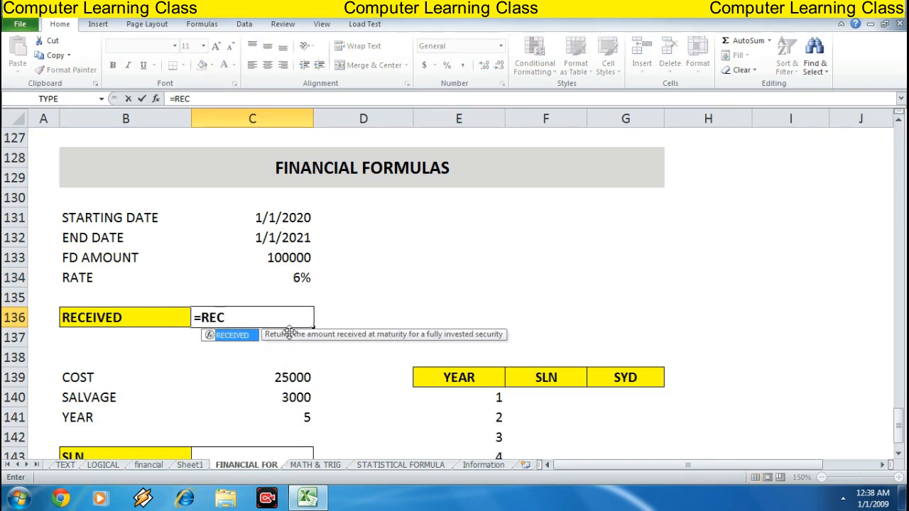
key(Tab)
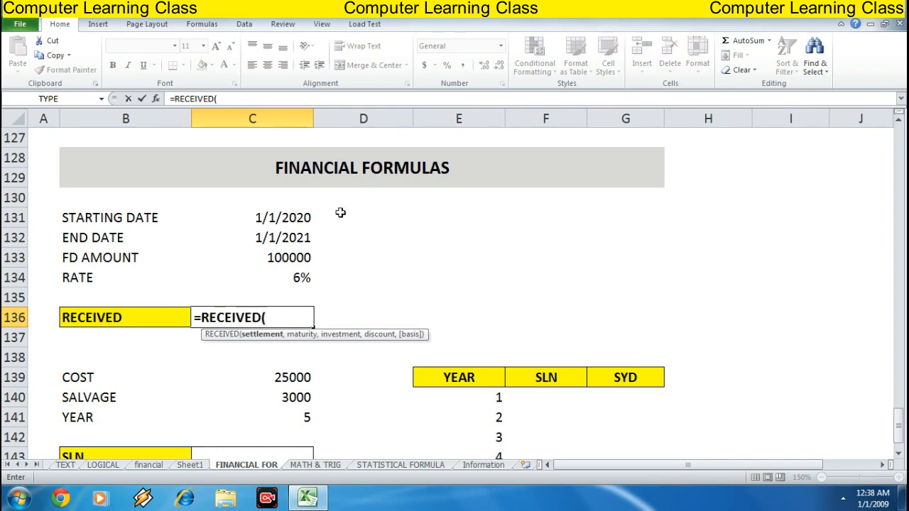
click(265, 217)
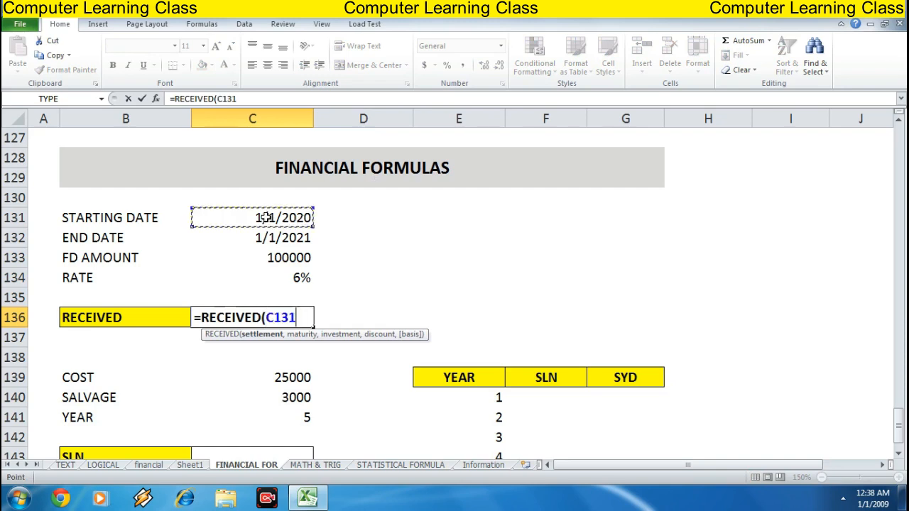
text(,)
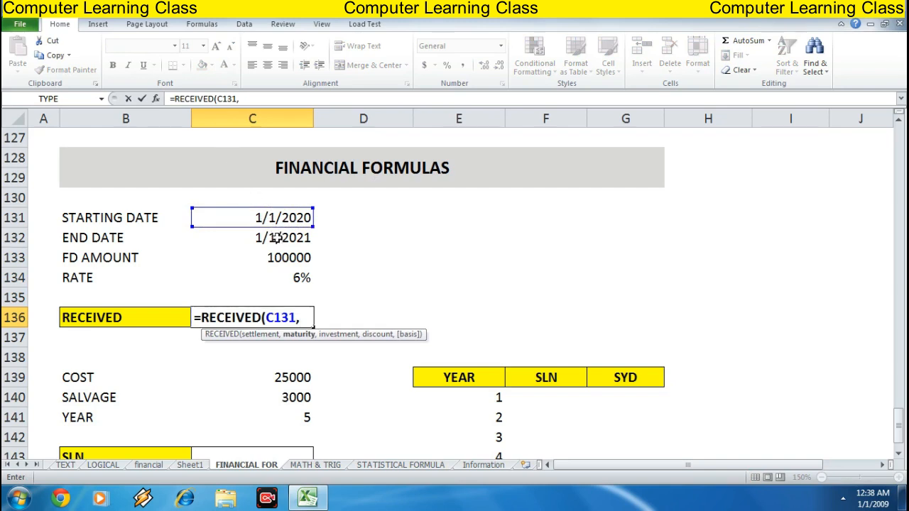
click(279, 240)
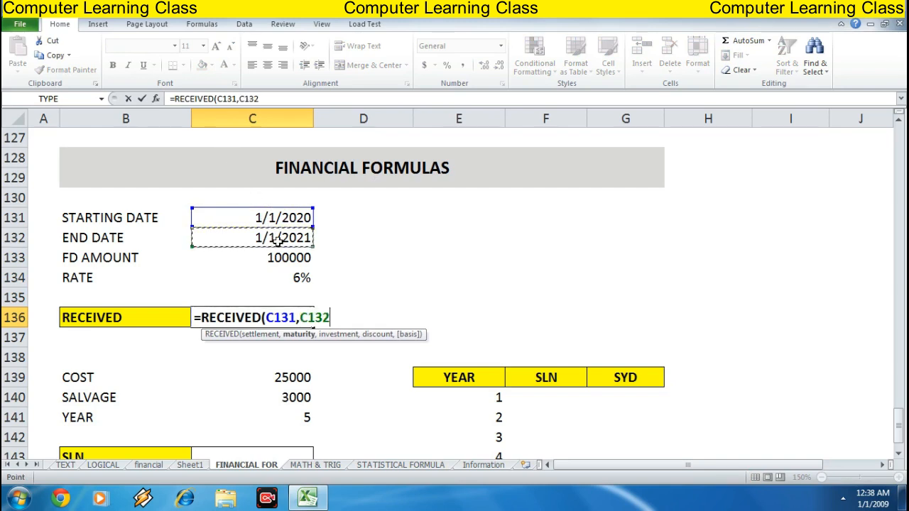
text(,)
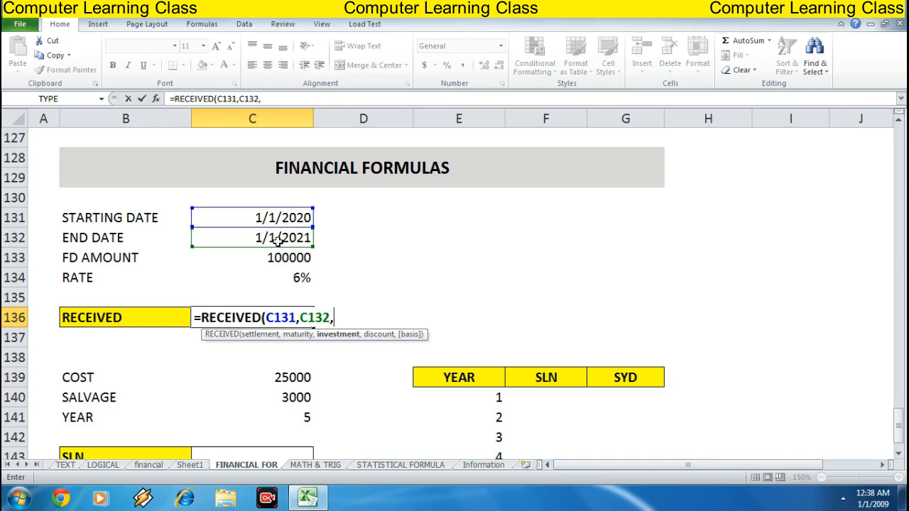
key(Up)
key(Up)
key(Up)
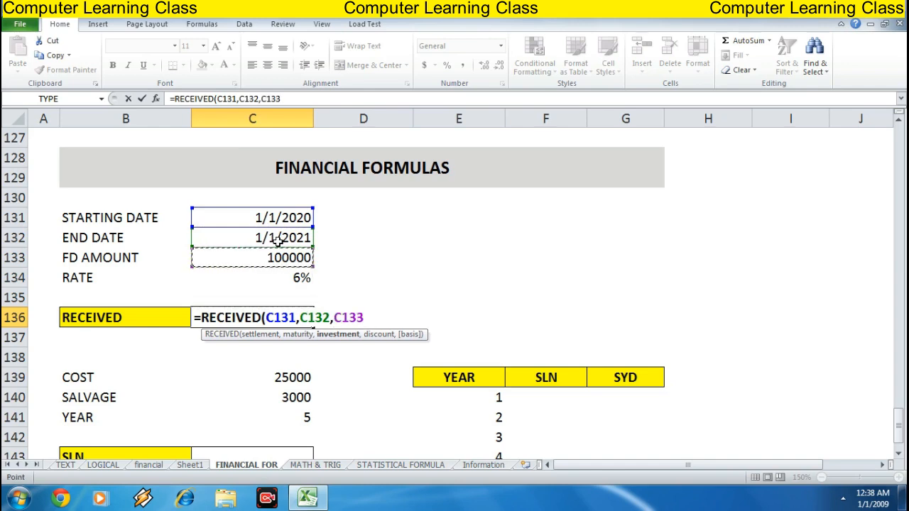
text(,)
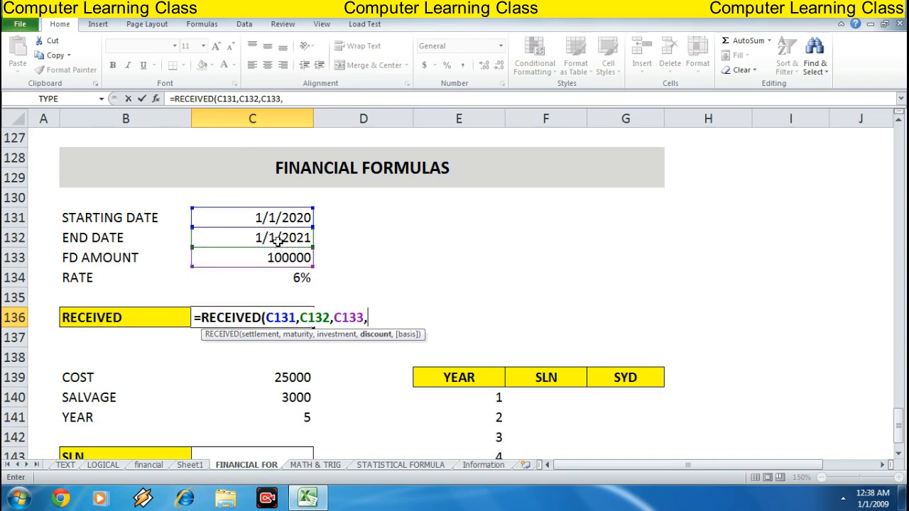
key(Up)
key(Up)
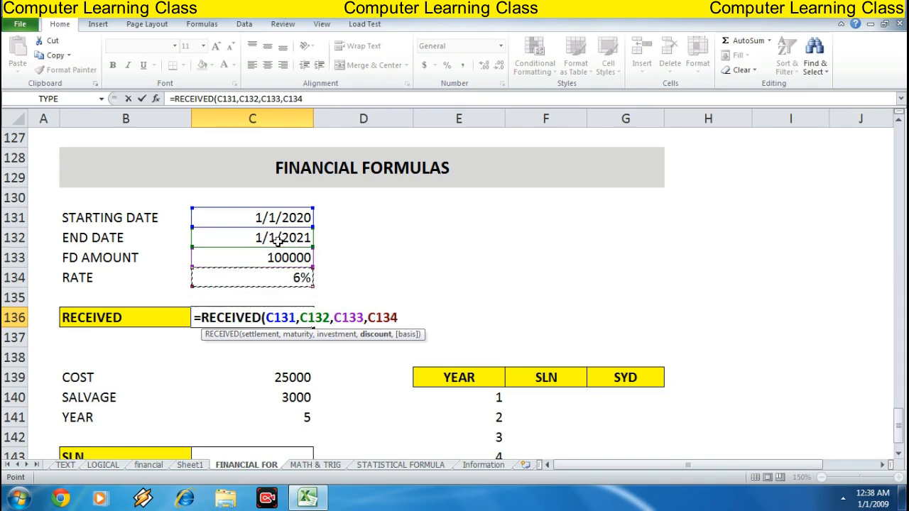
Set the basis argument to 3 - Actual/365, close the bracket and enter the RECEIVED formula
text(,)
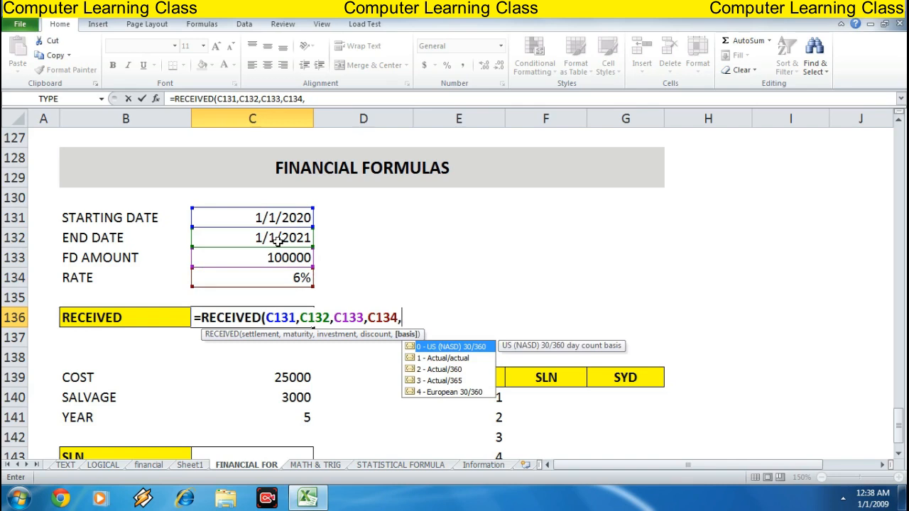
key(Down)
key(Down)
key(Down)
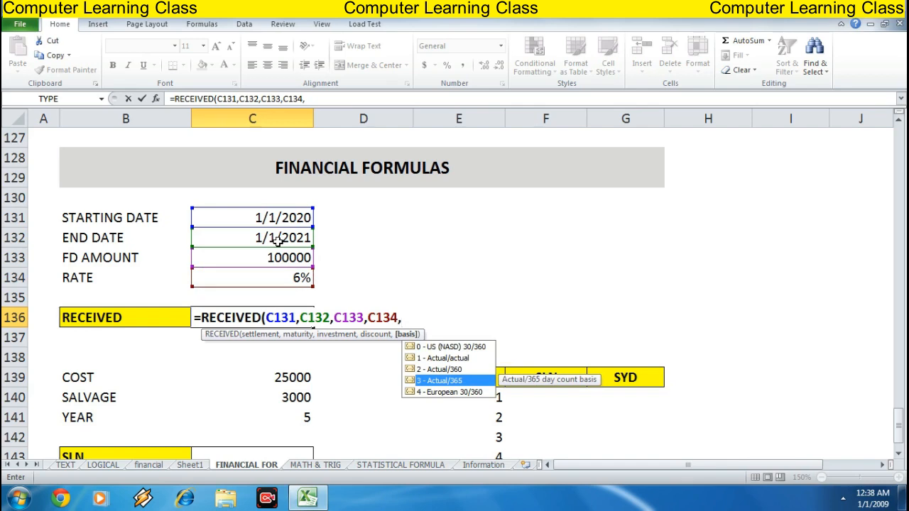
key(Tab)
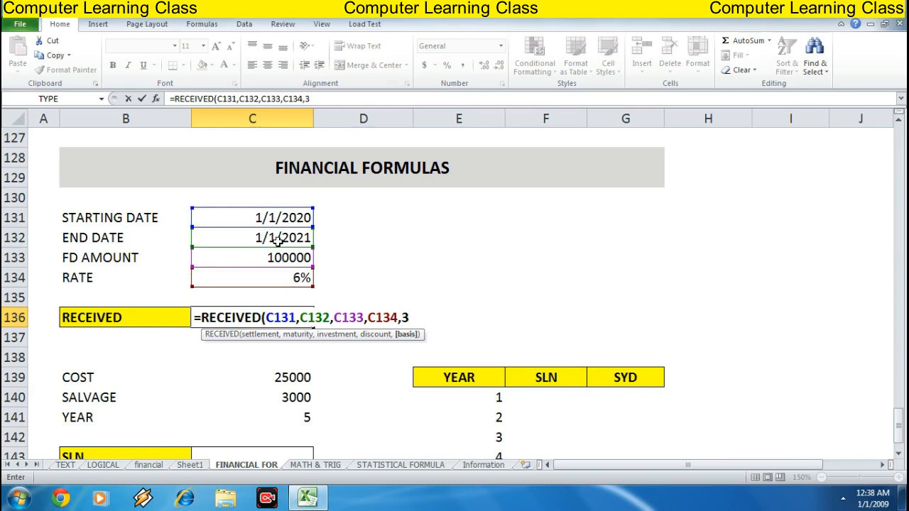
text())
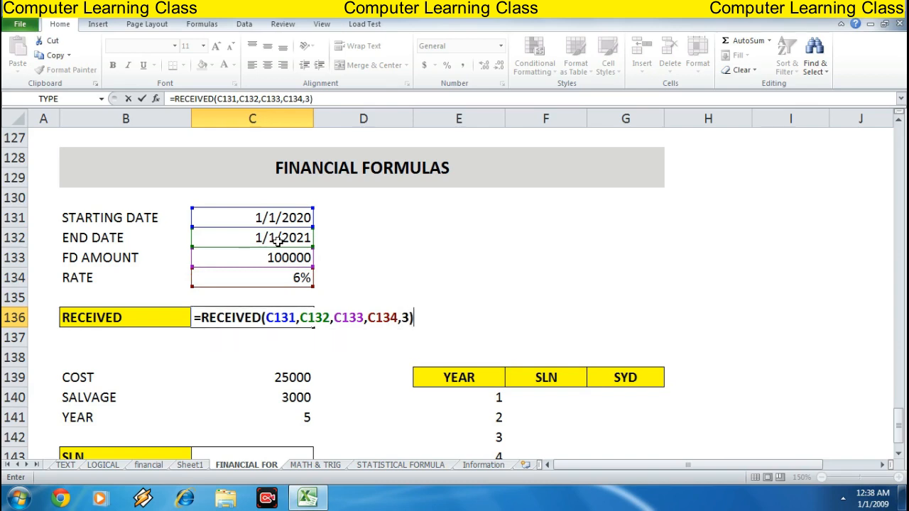
key(Return)
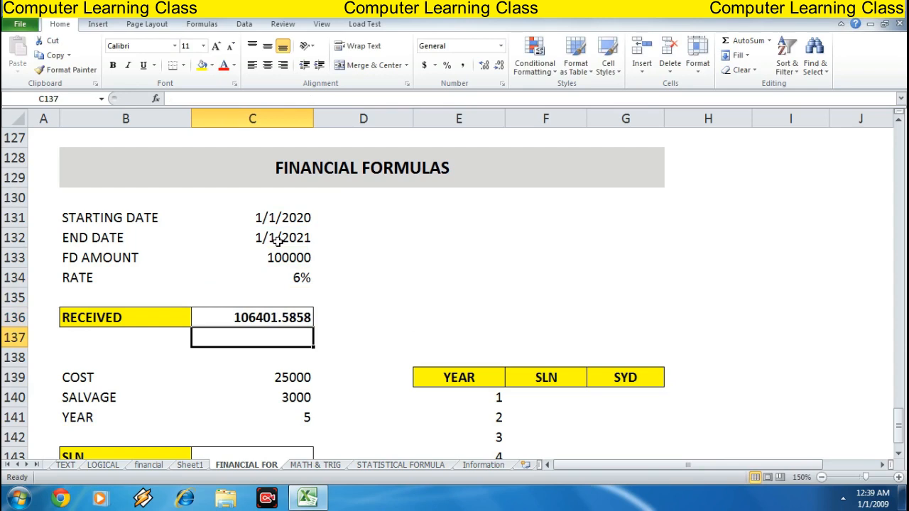
Change the end date in C132 to 1/1/2025
key(Up)
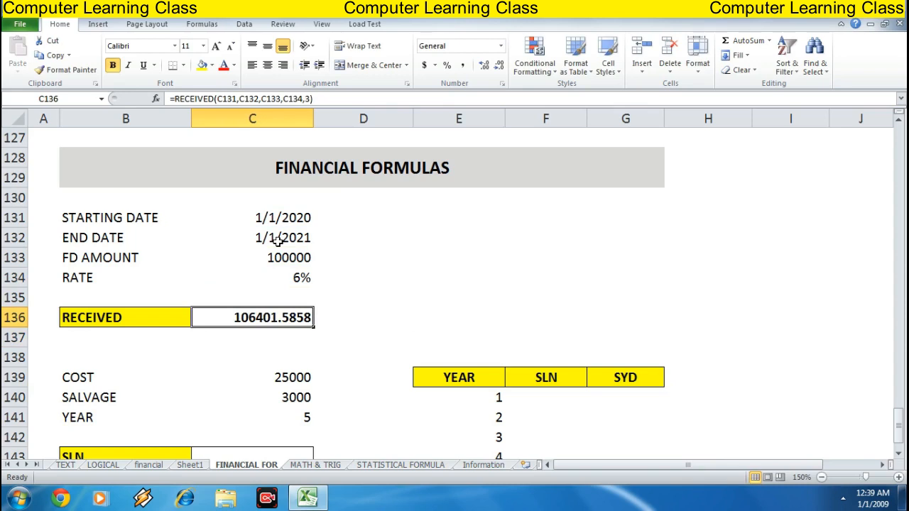
key(Up)
key(Up)
key(Up)
key(Up)
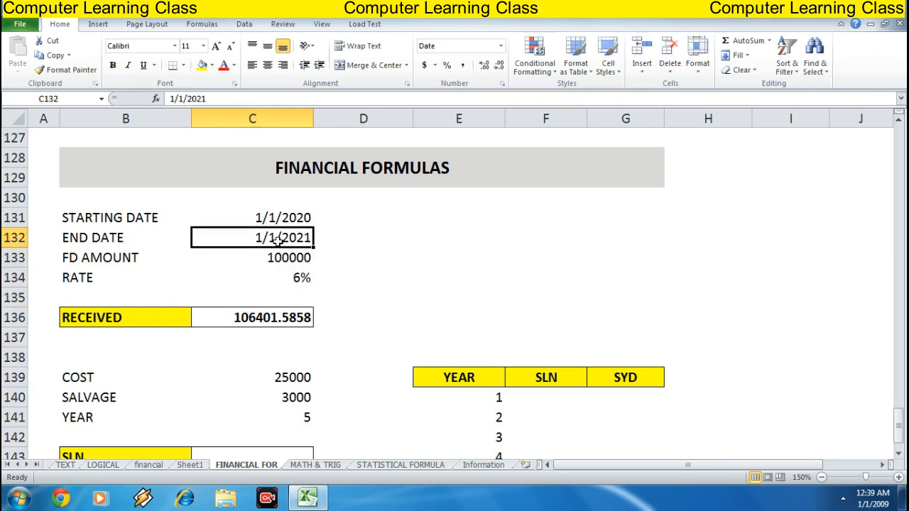
key(F2)
key(BackSpace)
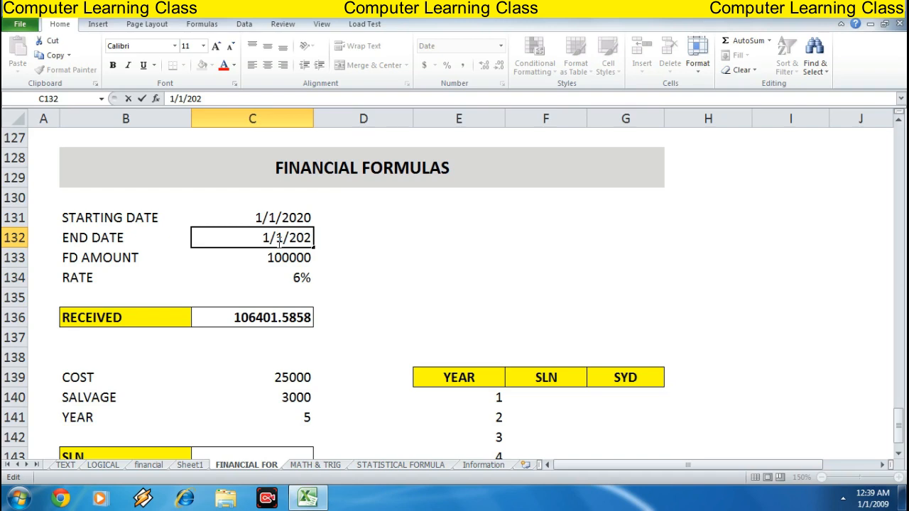
text(5)
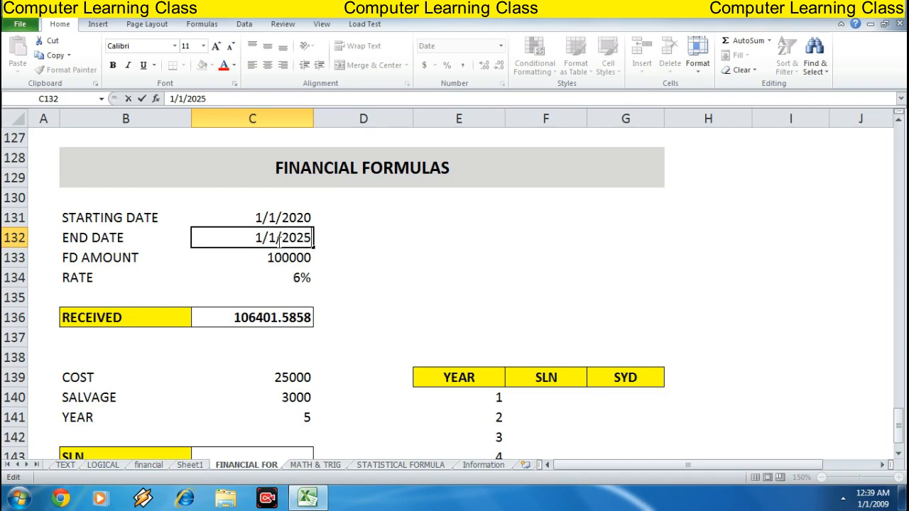
key(Return)
Check the recalculated RECEIVED result in C136
key(Down)
key(Down)
key(Down)
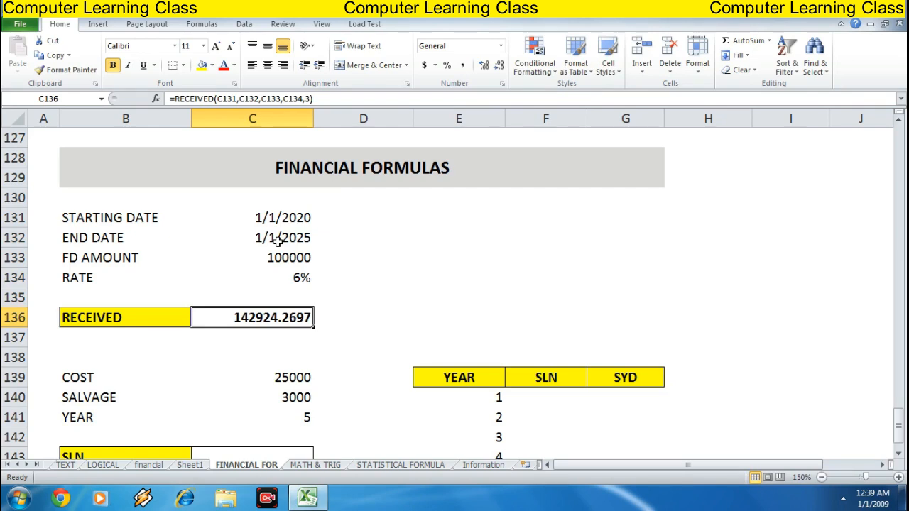
key(Return)
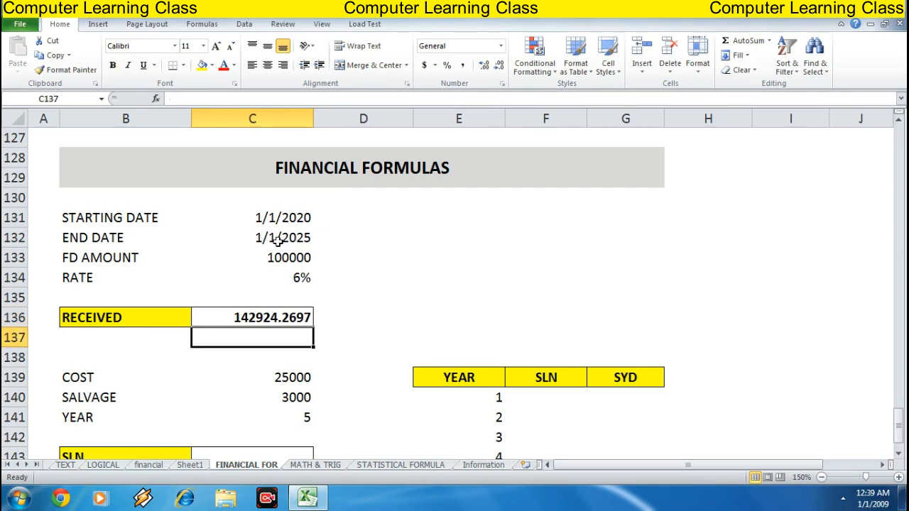
Review the cost, salvage and year values and the SLN and SYD cells below them
key(Down)
key(Down)
key(Down)
key(Down)
key(Down)
key(Down)
key(Down)
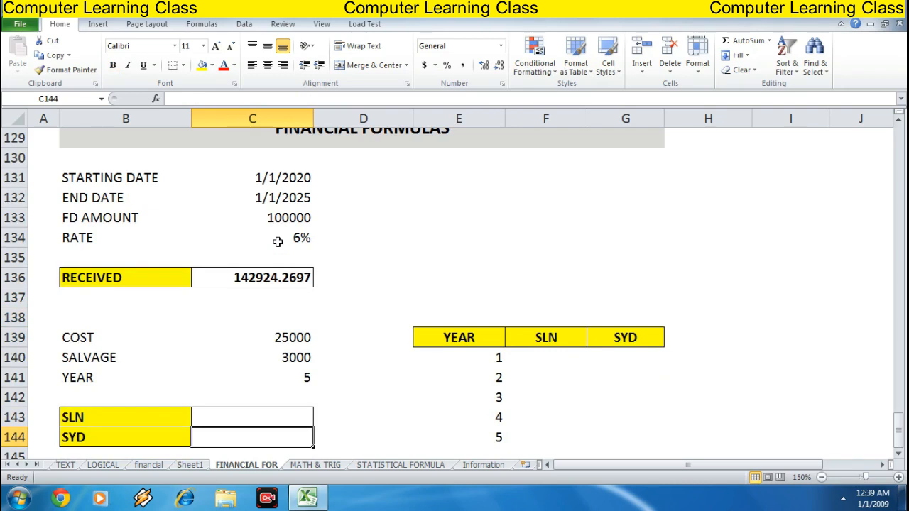
key(Up)
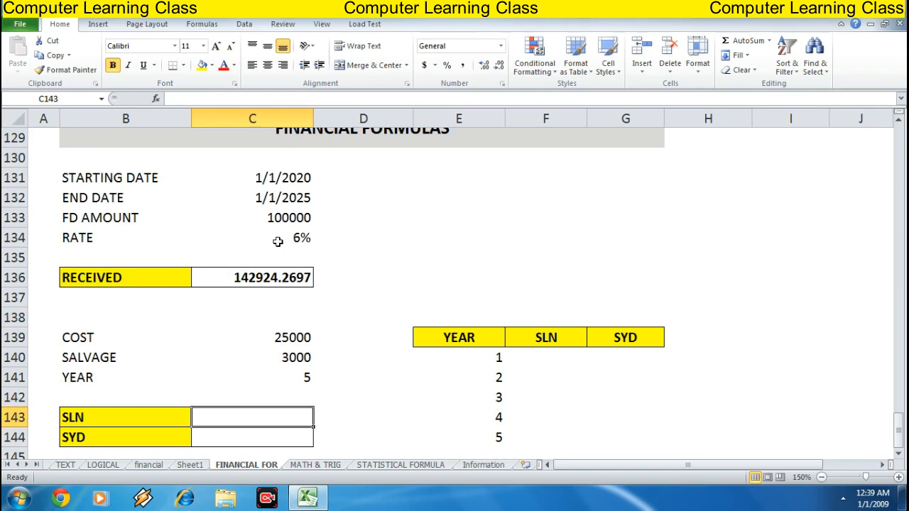
key(Up)
key(Up)
key(Up)
key(Up)
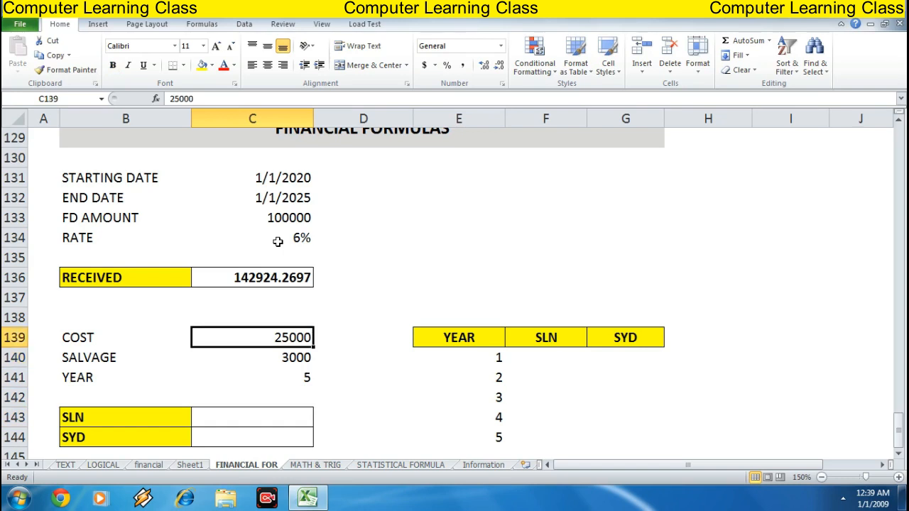
key(Left)
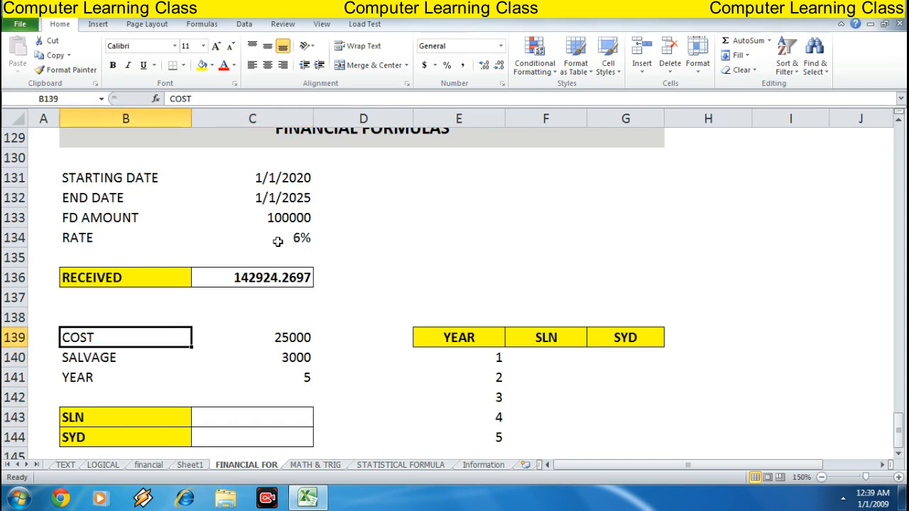
key(Right)
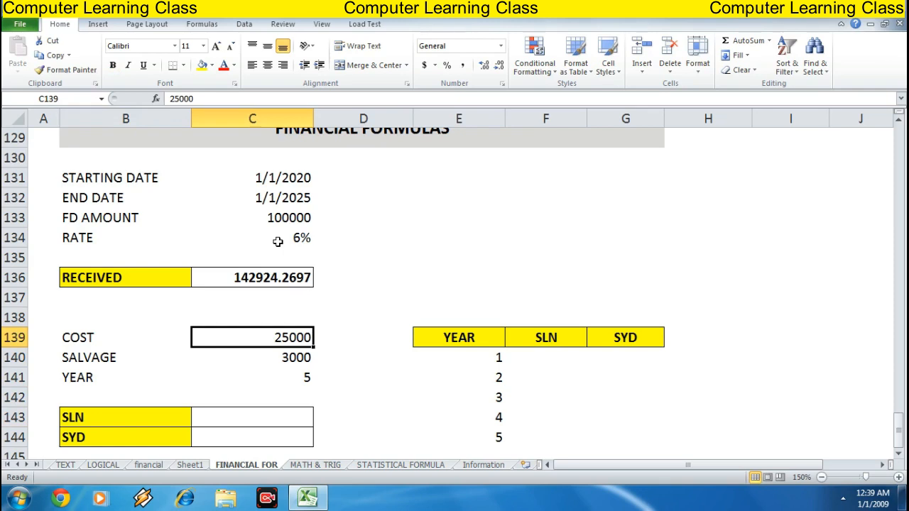
key(Down)
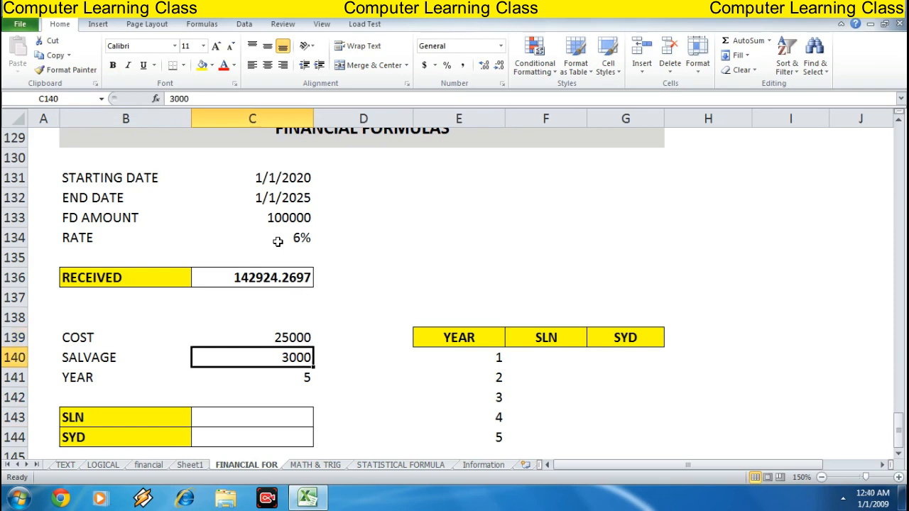
key(Down)
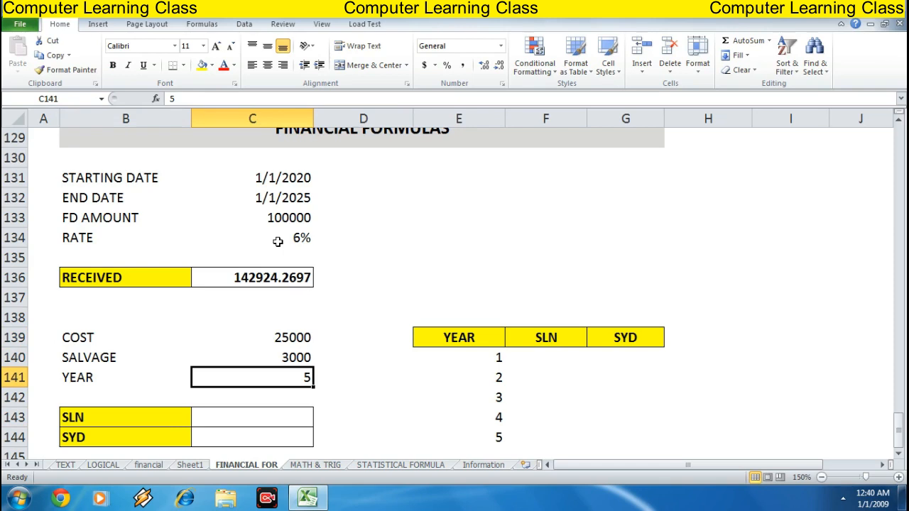
key(Up)
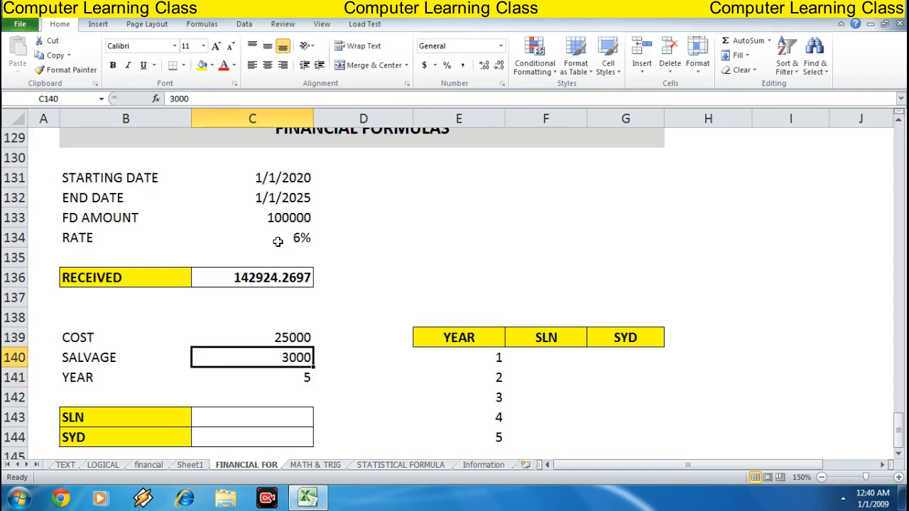
key(Down)
key(Down)
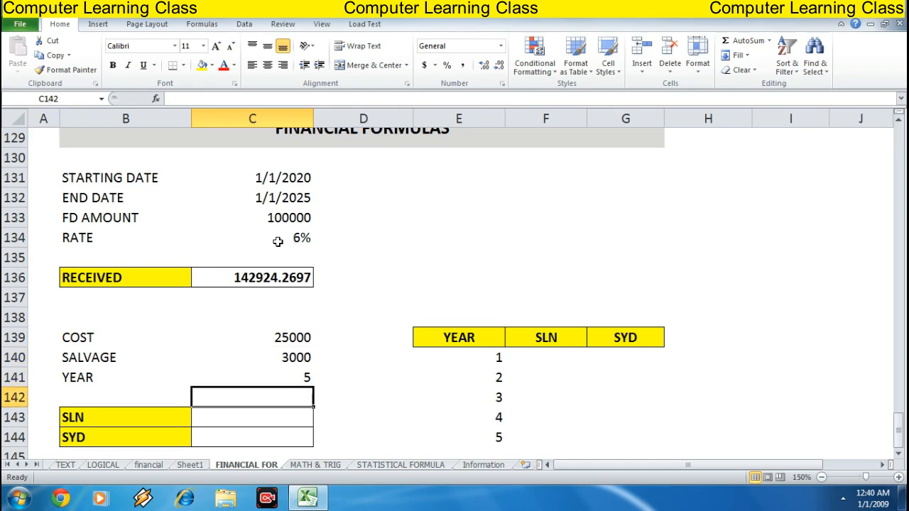
key(Down)
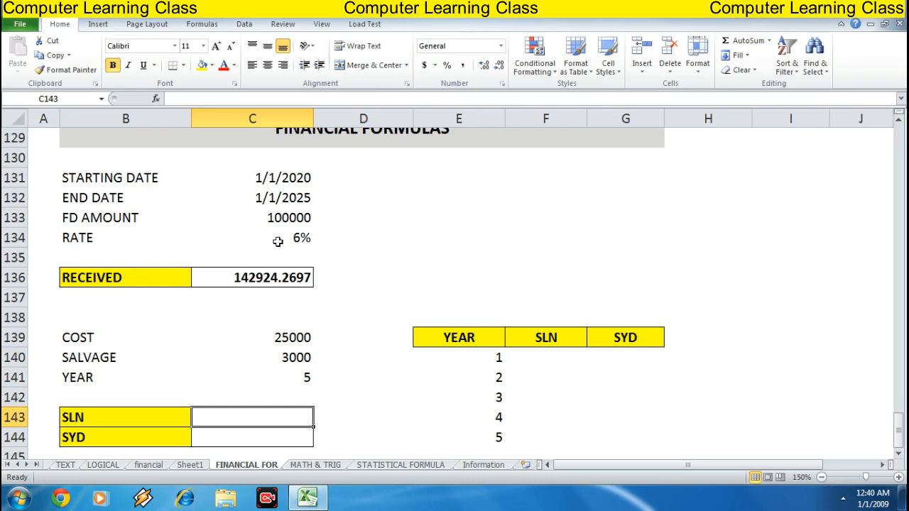
Enter the straight-line depreciation formula =SLN(C139,C140,C141) in C143 using the cost, salvage and year cells
text(=)
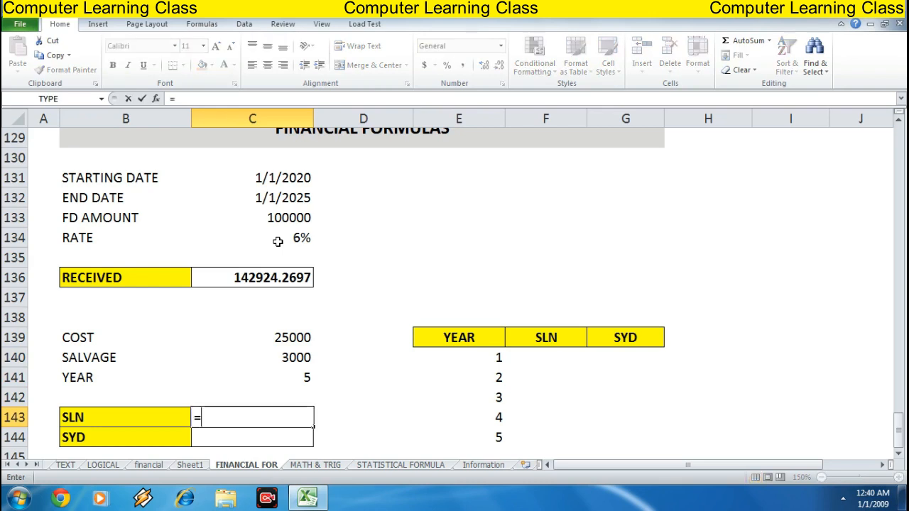
text(SLN()
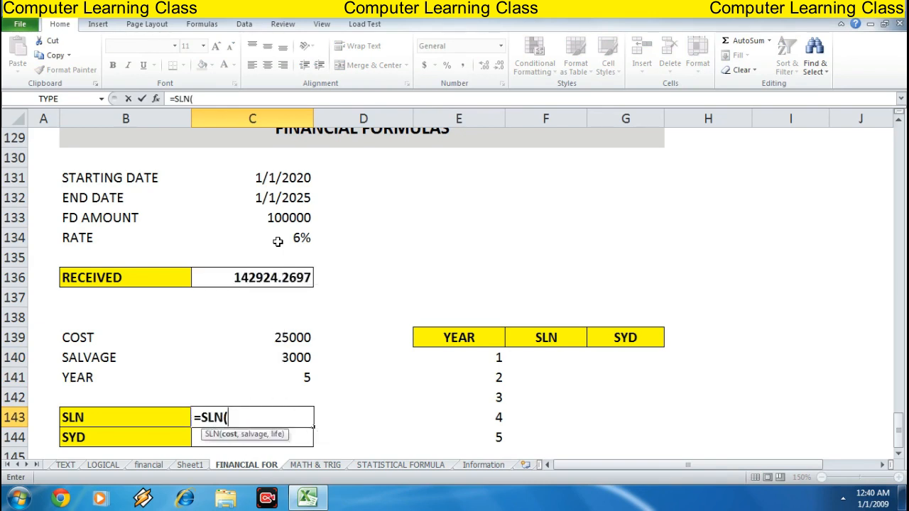
key(Up)
key(Up)
key(Up)
key(Up)
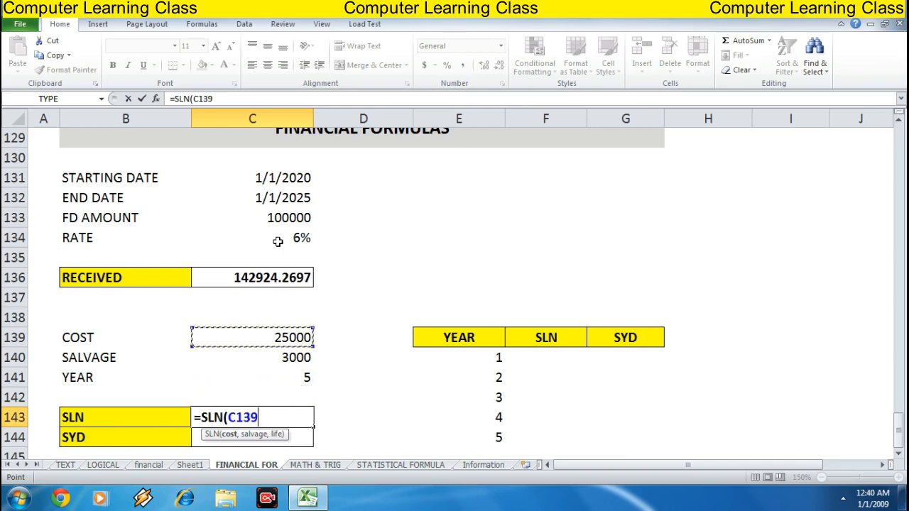
text(,)
key(Up)
key(Up)
key(Up)
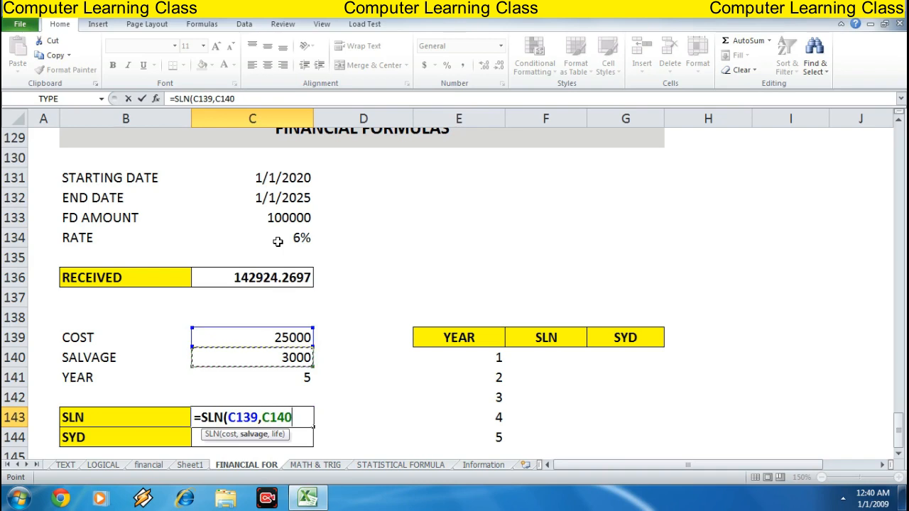
text(,)
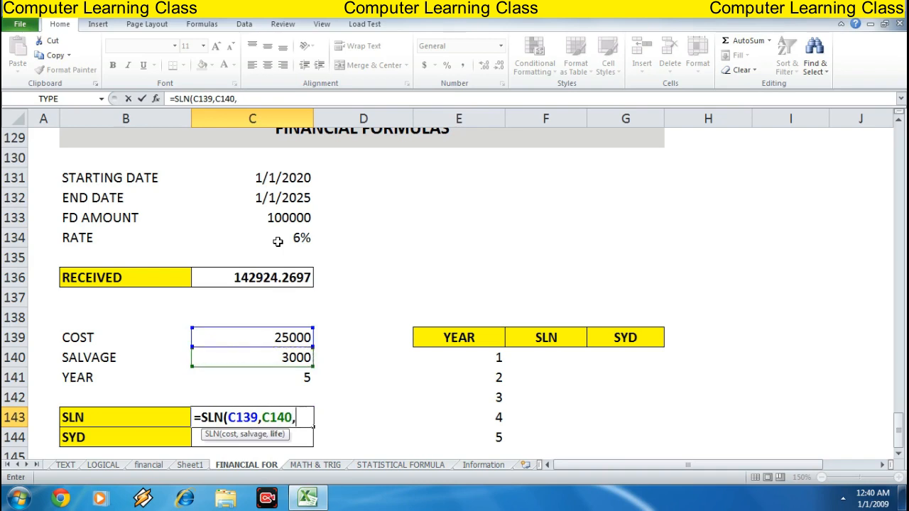
key(Up)
key(Up)
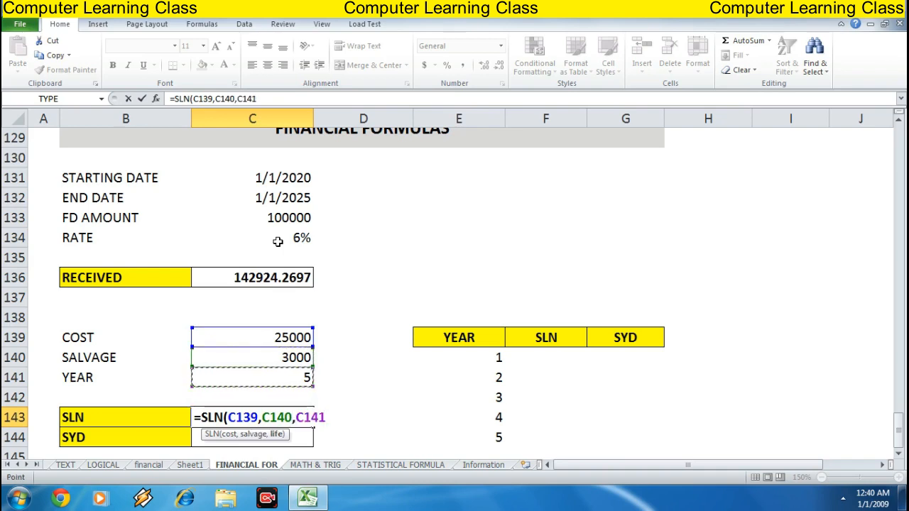
text())
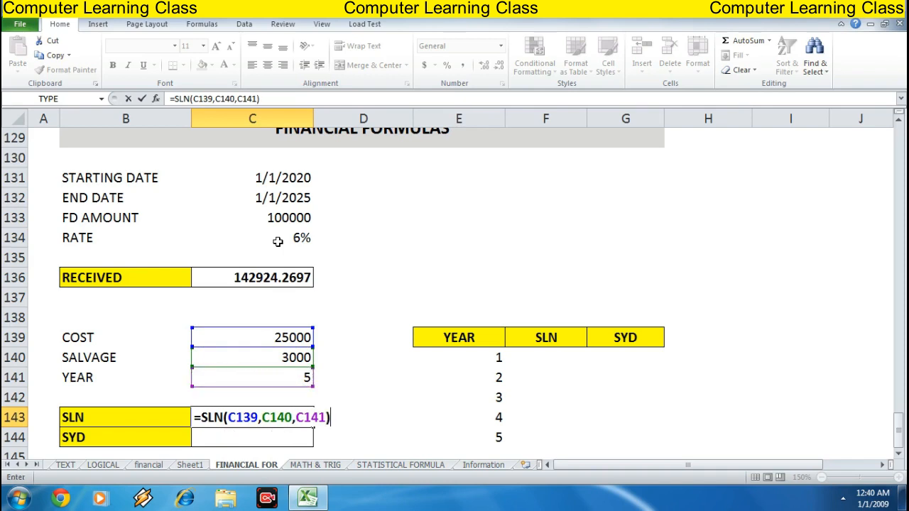
key(Return)
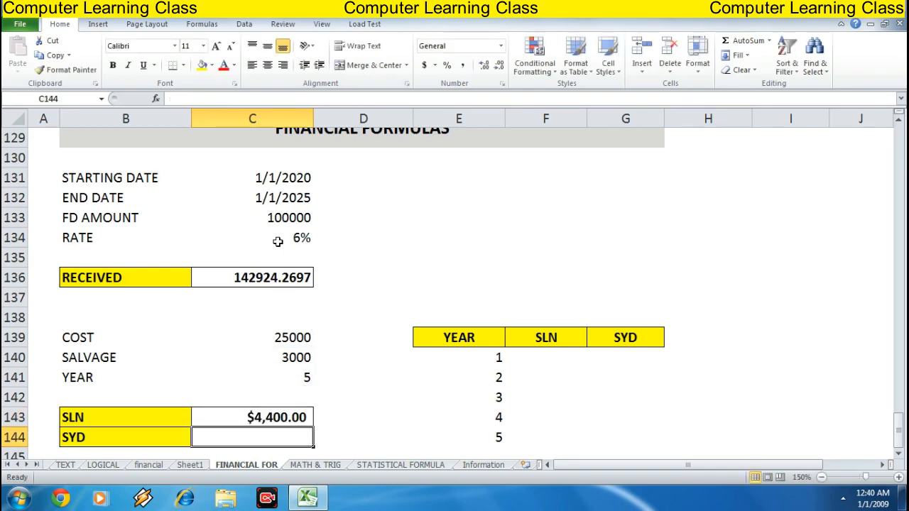
Enter the sum-of-years' digits formula =SYD(C139,C140,C141,1) in C144 for the first period
key(Up)
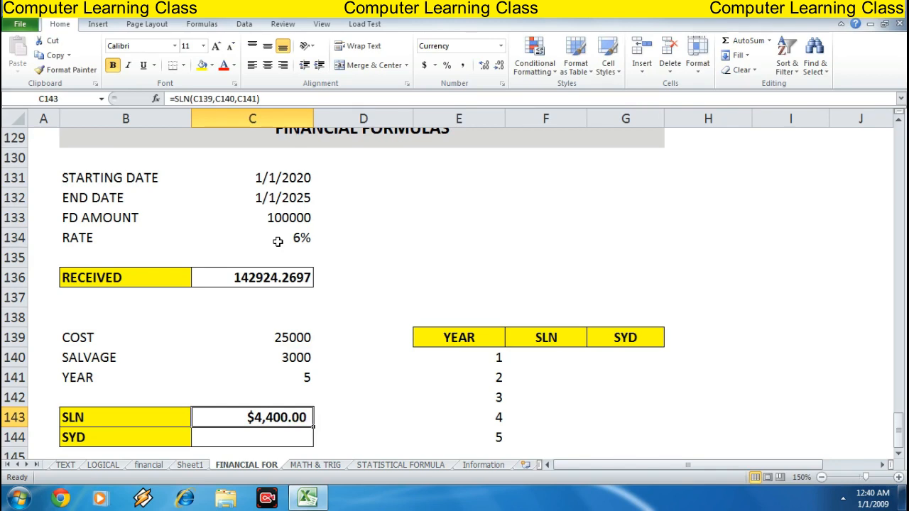
key(Down)
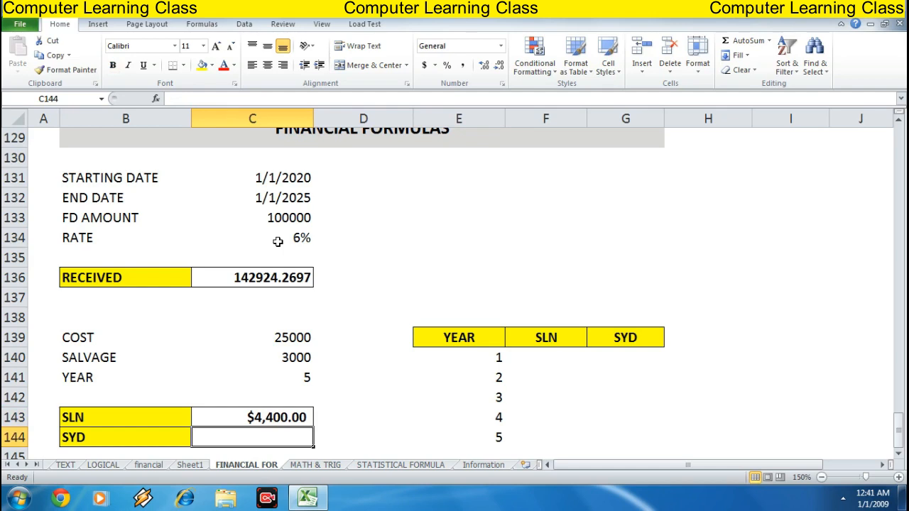
text(=)
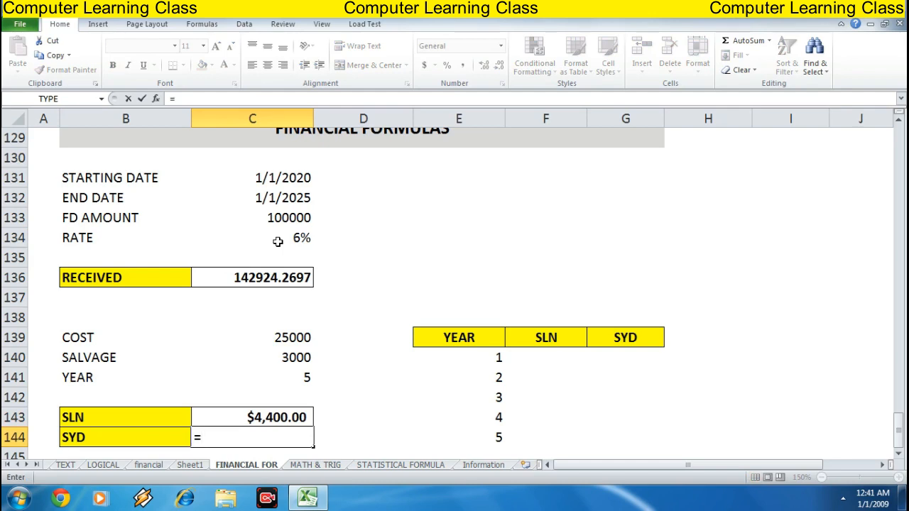
text(SYD)
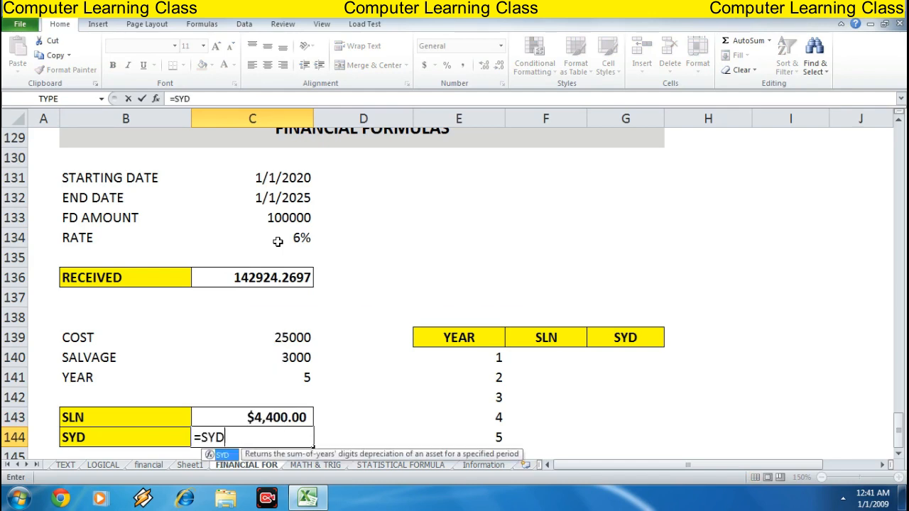
text(()
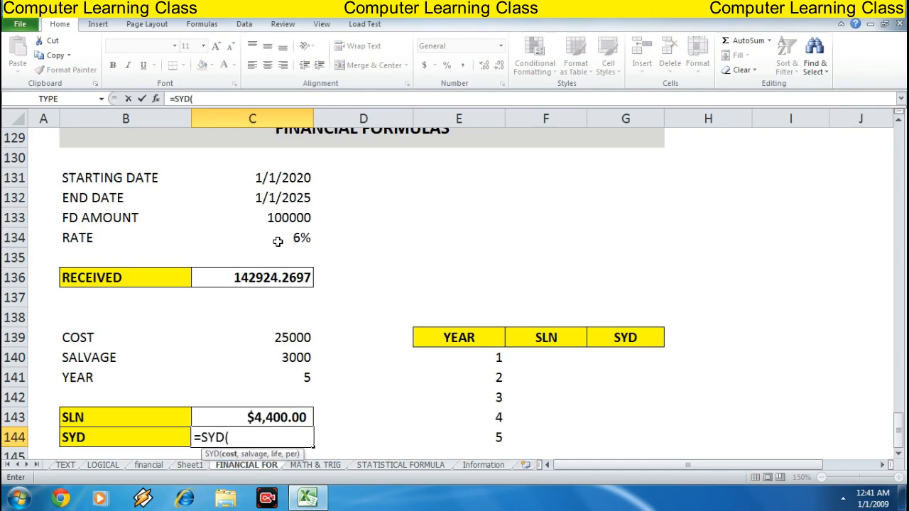
key(Up)
key(Up)
key(Up)
key(Up)
key(Up)
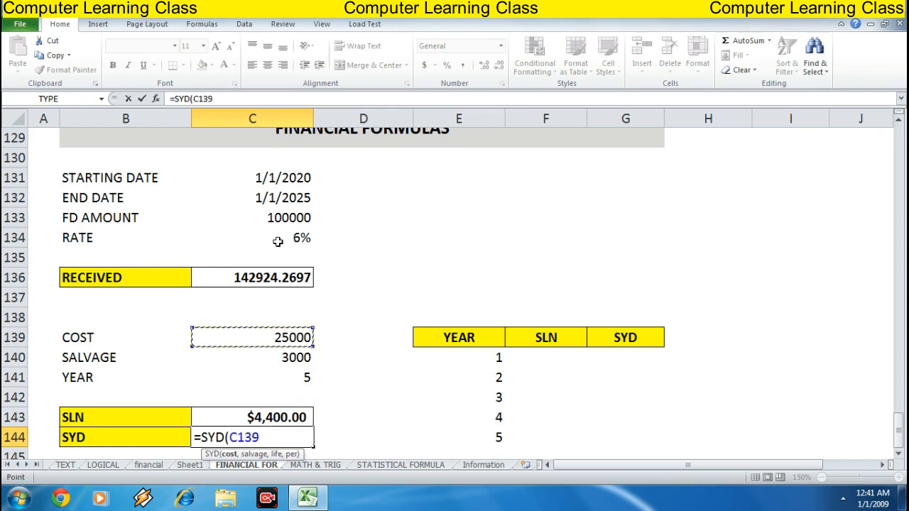
text(,)
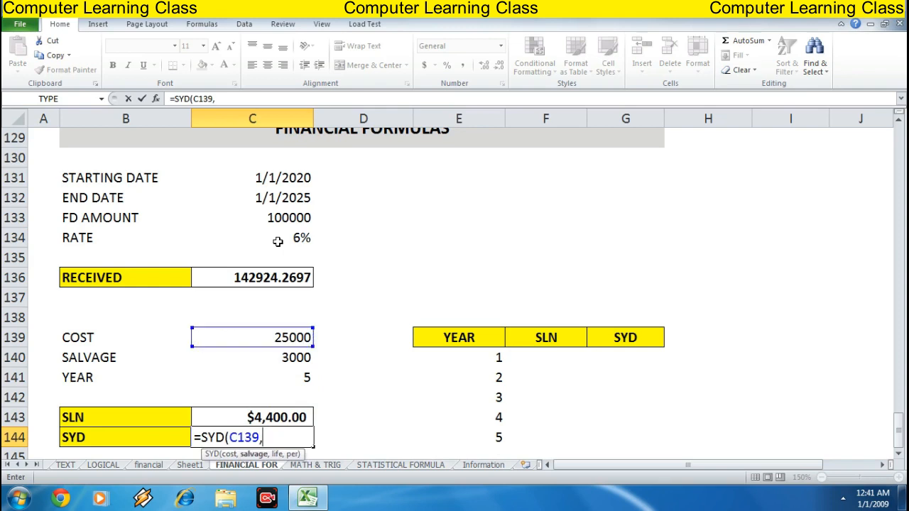
key(Up)
key(Up)
key(Up)
key(Up)
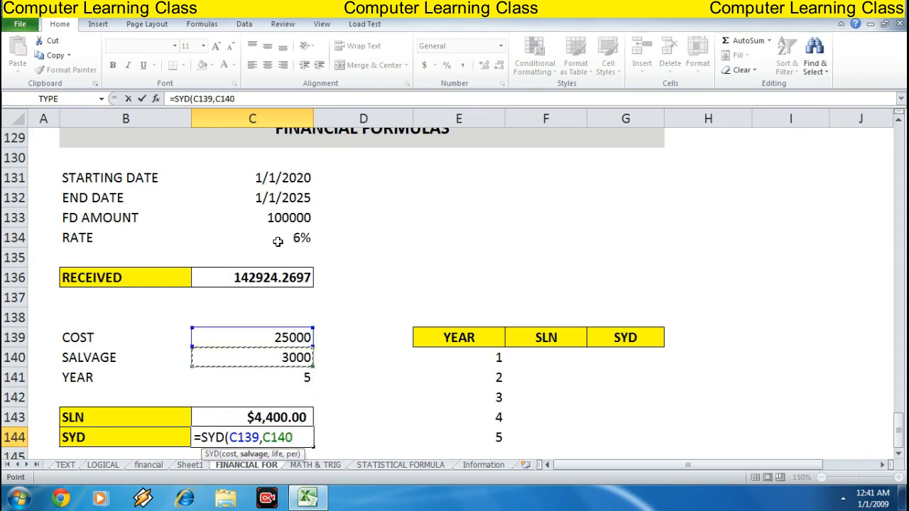
text(,)
key(Up)
key(Up)
key(Up)
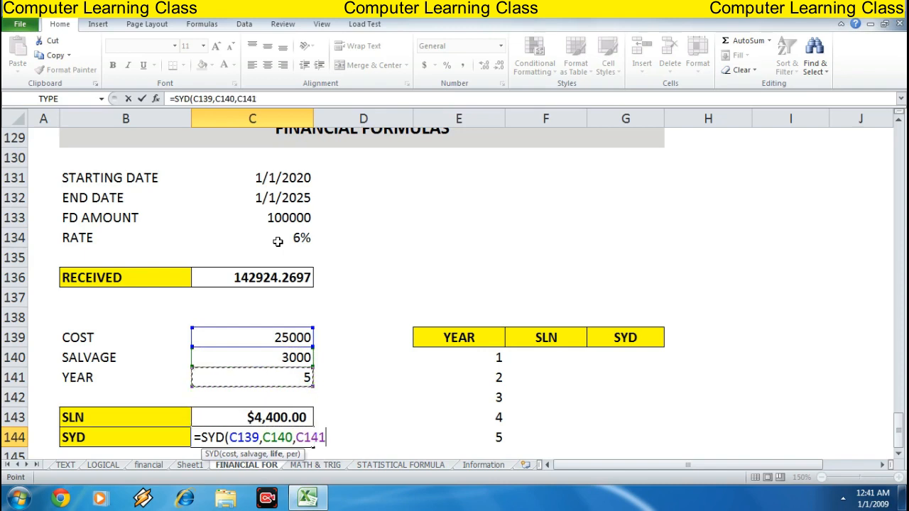
text(,1))
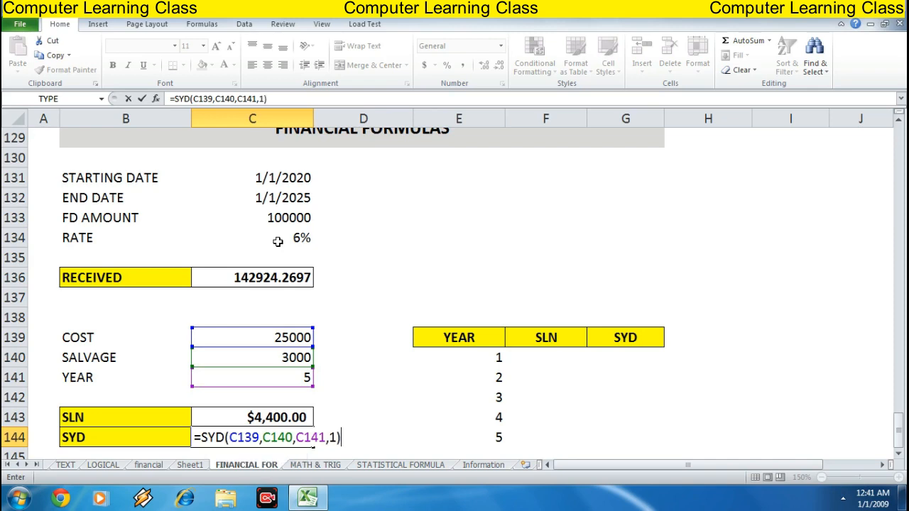
key(Return)
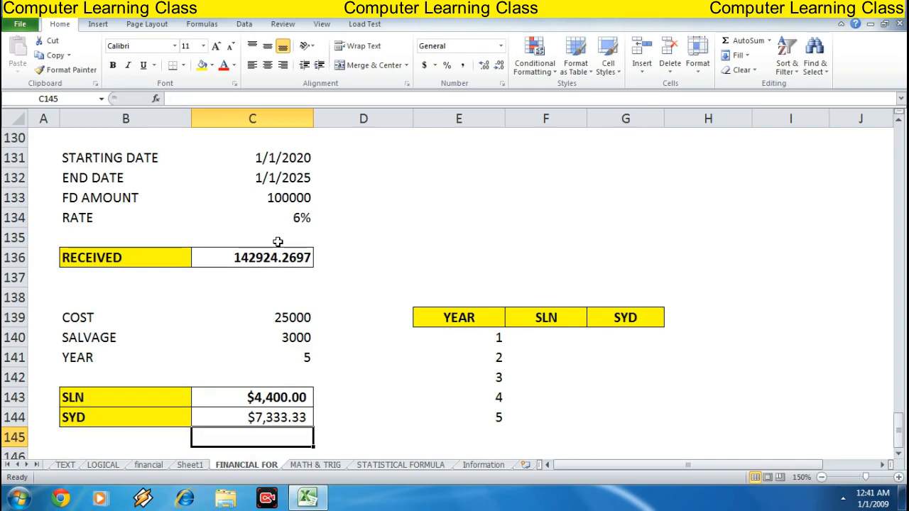
Review the SLN and SYD formulas and the year 1 to 5 table beside them
key(Up)
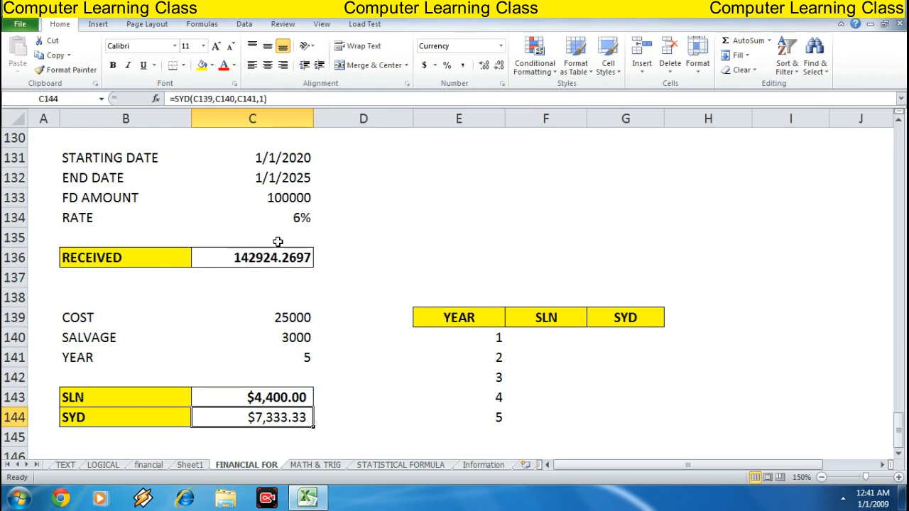
key(Right)
key(Up)
key(Up)
key(Up)
key(Up)
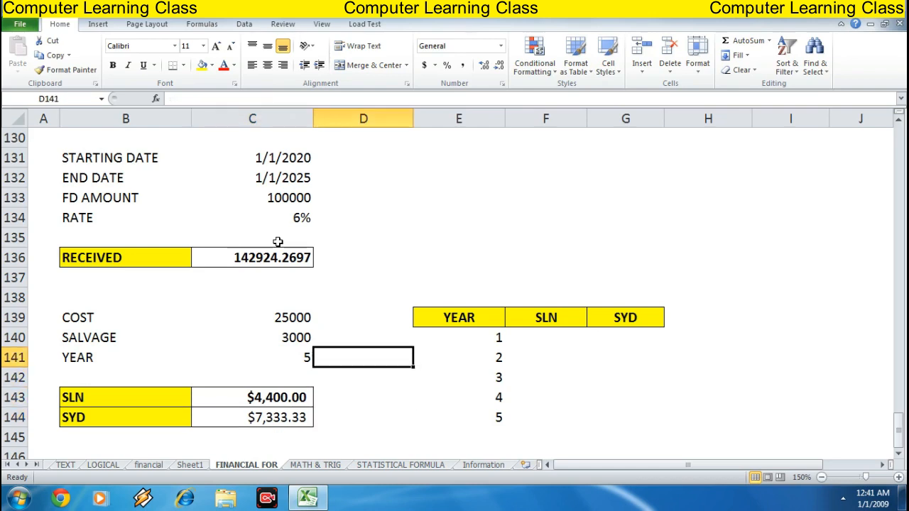
key(Right)
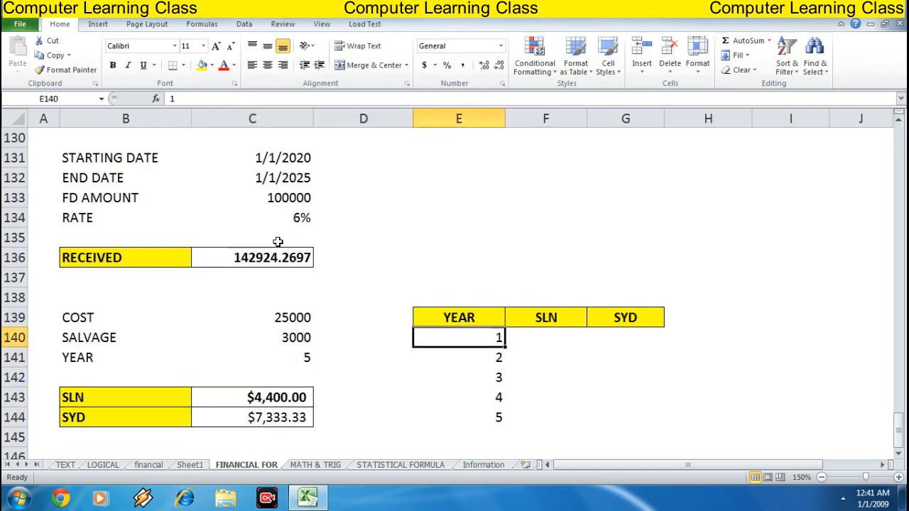
key(Down)
key(Down)
key(Down)
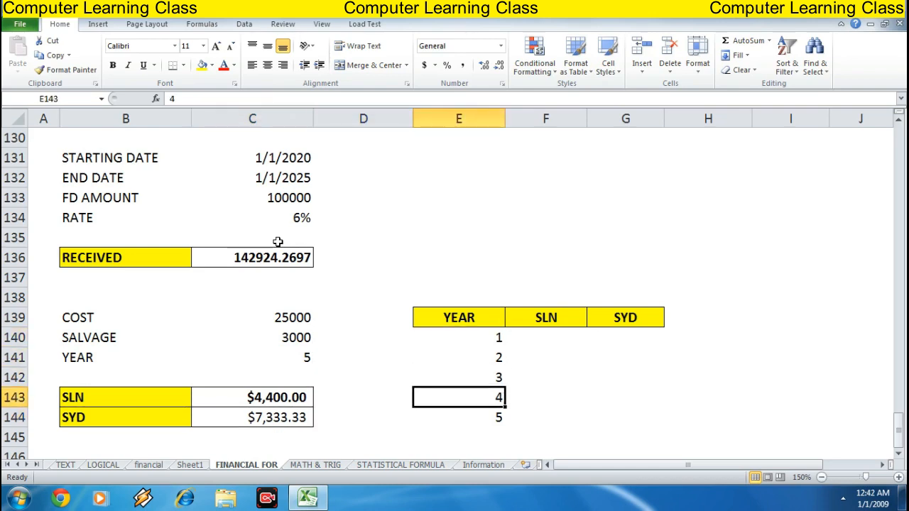
key(Down)
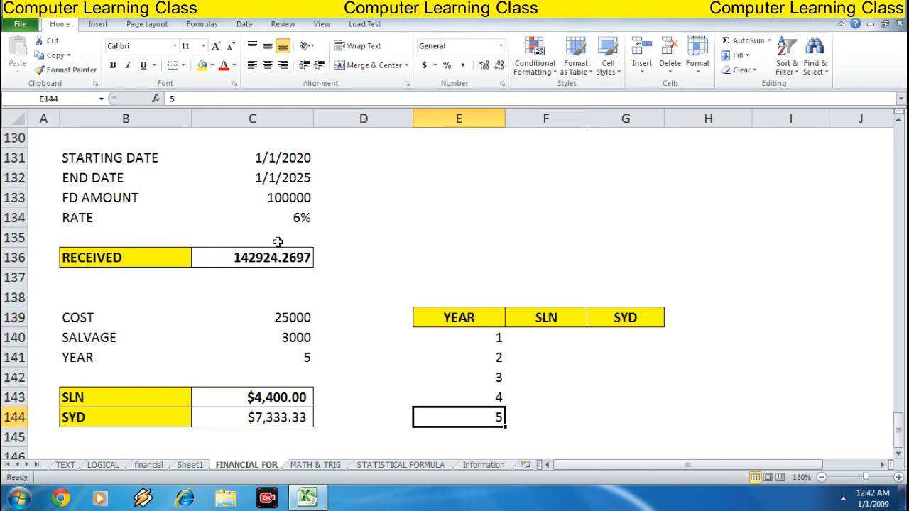
key(Left)
key(Left)
key(Up)
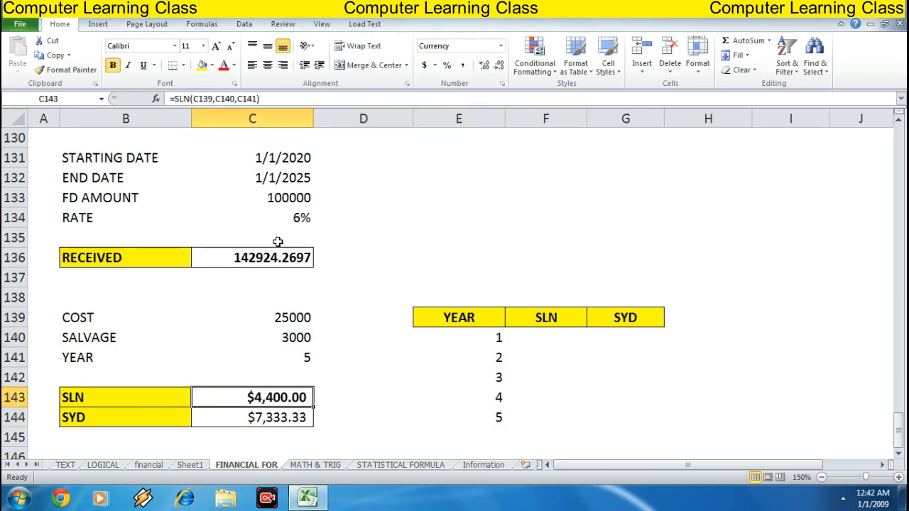
key(Right)
key(Right)
key(Right)
key(Up)
key(Up)
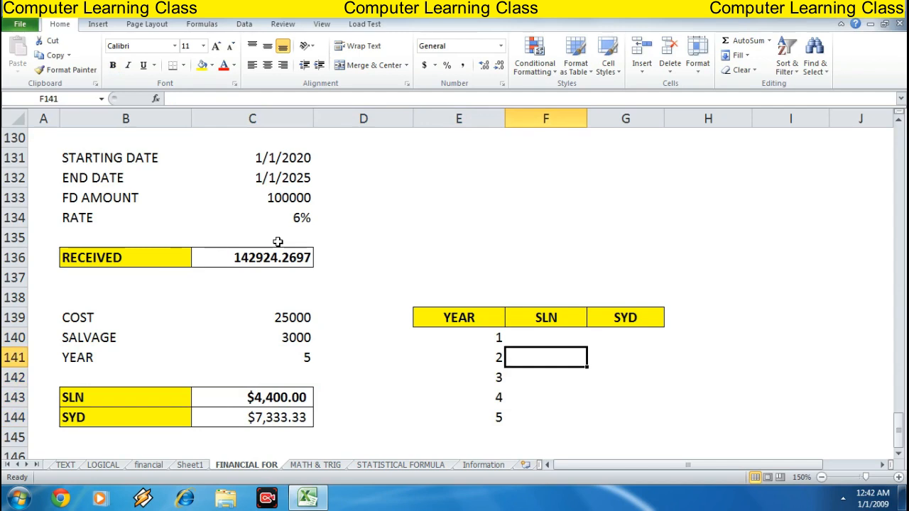
key(Left)
key(Left)
key(Down)
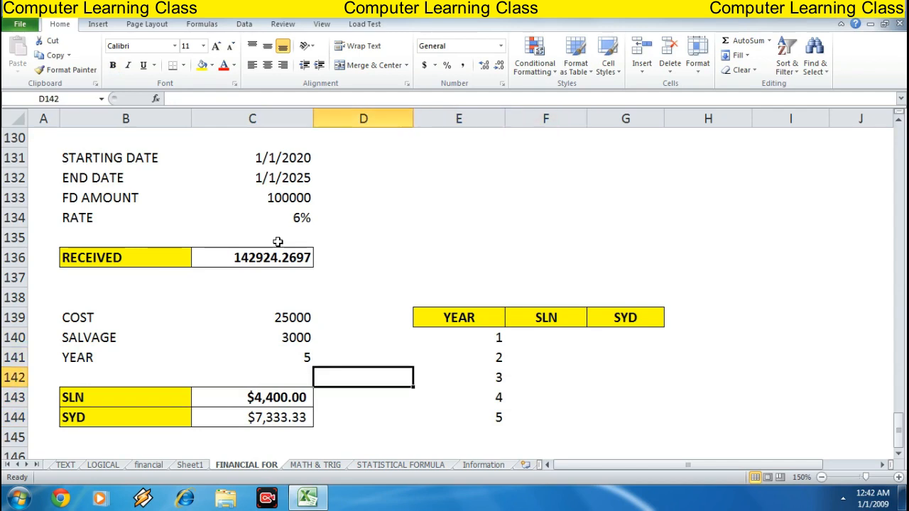
key(Left)
key(Down)
key(Down)
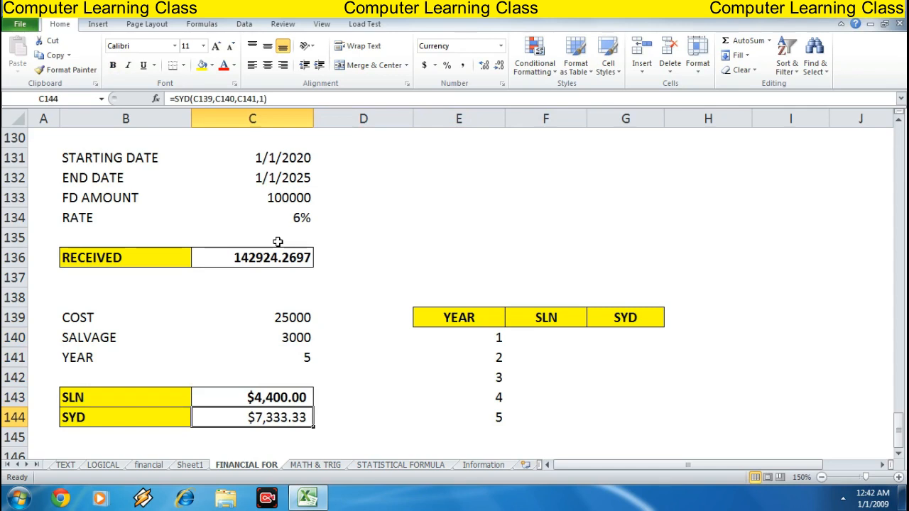
key(Right)
key(Right)
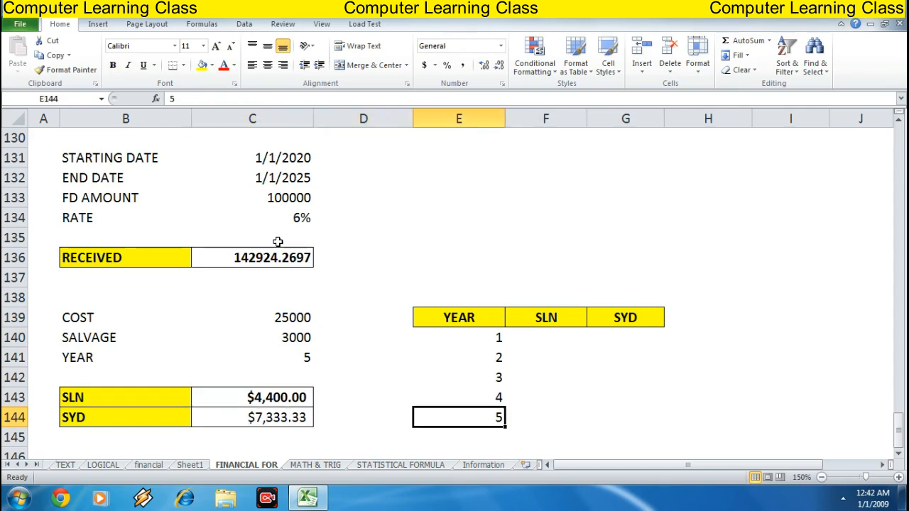
key(Up)
key(Up)
key(Up)
key(Up)
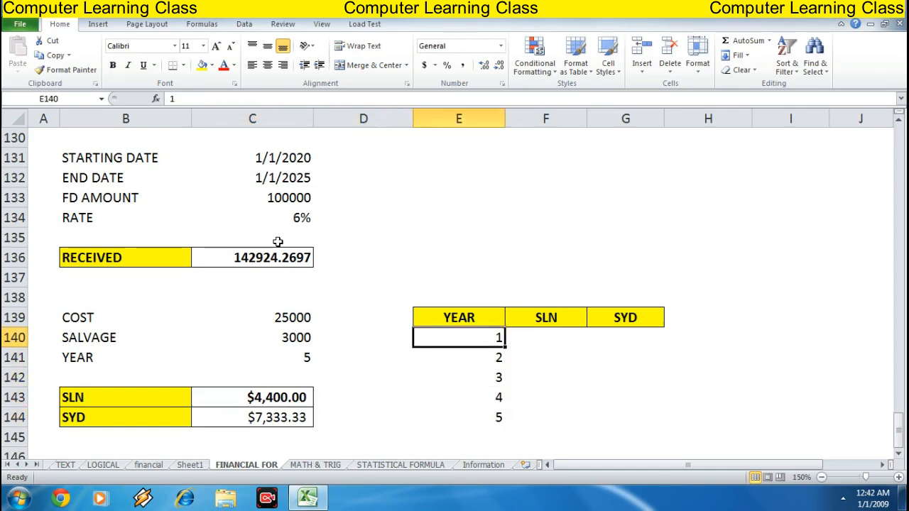
key(Down)
key(Down)
key(Down)
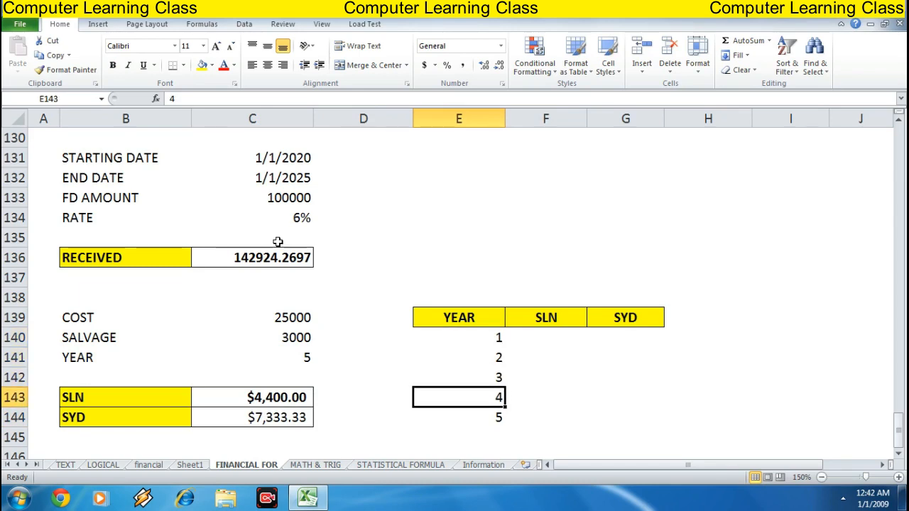
key(Right)
key(Up)
key(Up)
key(Up)
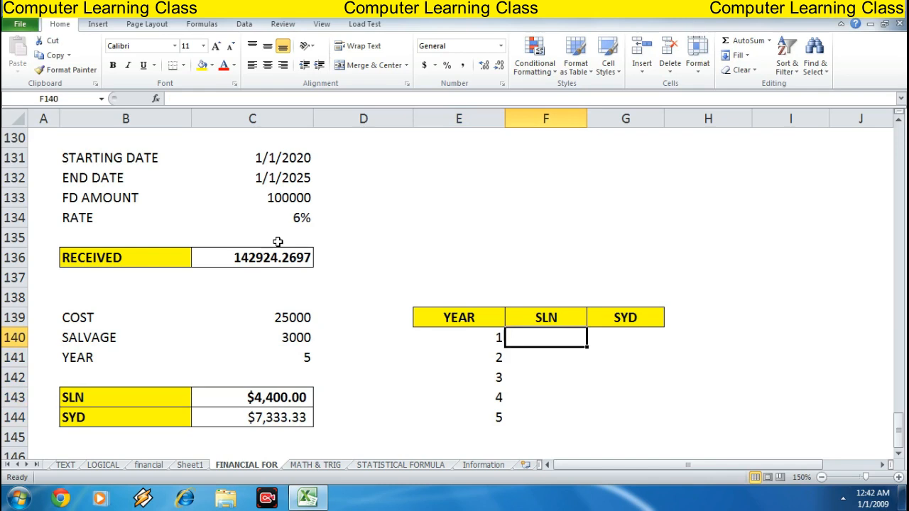
Enter the formula =SLN(C139,C140,C141) in the year 1 SLN cell F140 of the depreciation table
key(Right)
key(Left)
text(=)
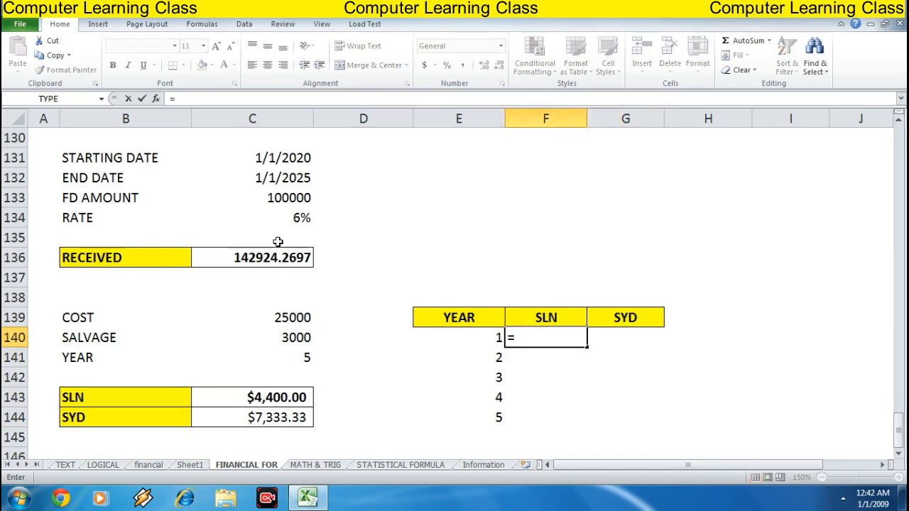
text(LN()
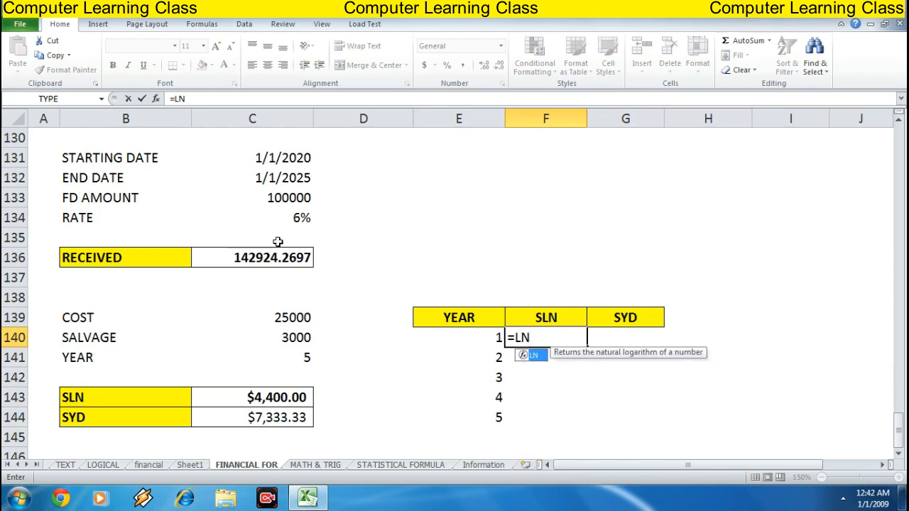
key(BackSpace)
key(BackSpace)
key(BackSpace)
text(S)
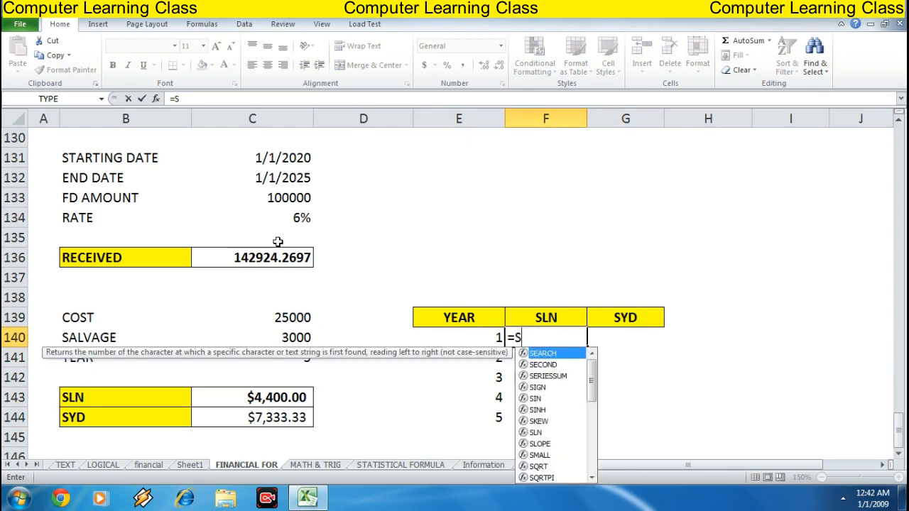
text(LN()
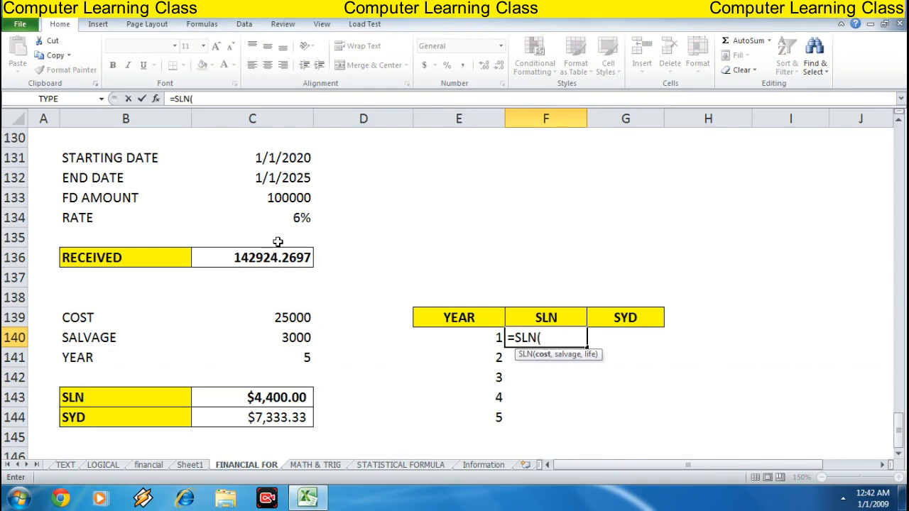
key(Left)
key(Left)
key(Left)
key(Up)
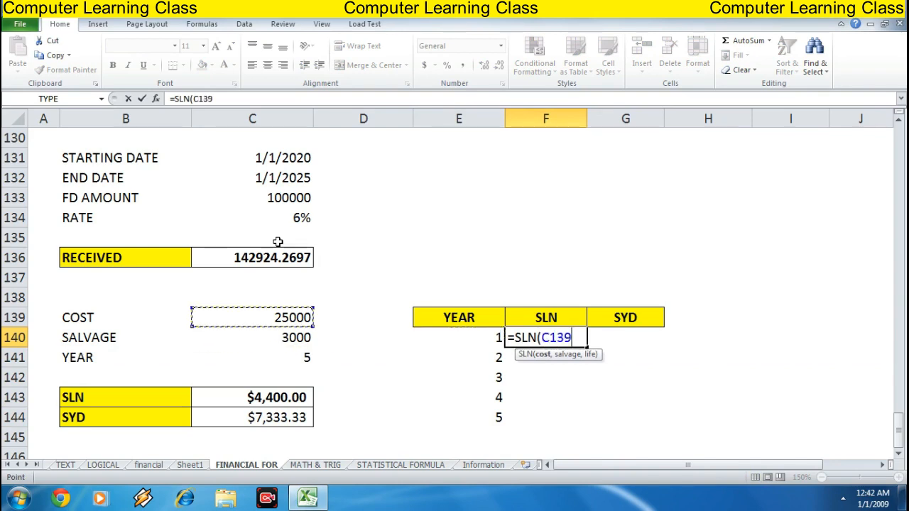
text(,)
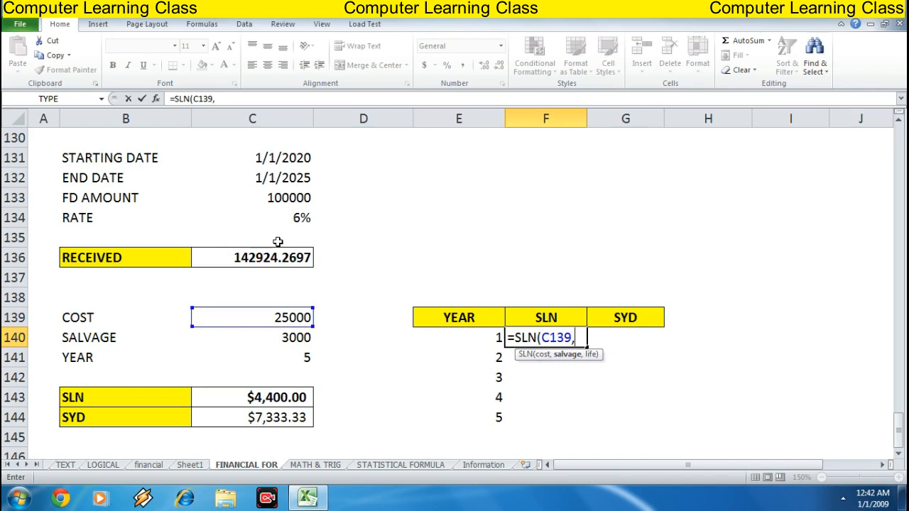
key(Left)
key(Down)
key(Left)
key(Up)
key(Left)
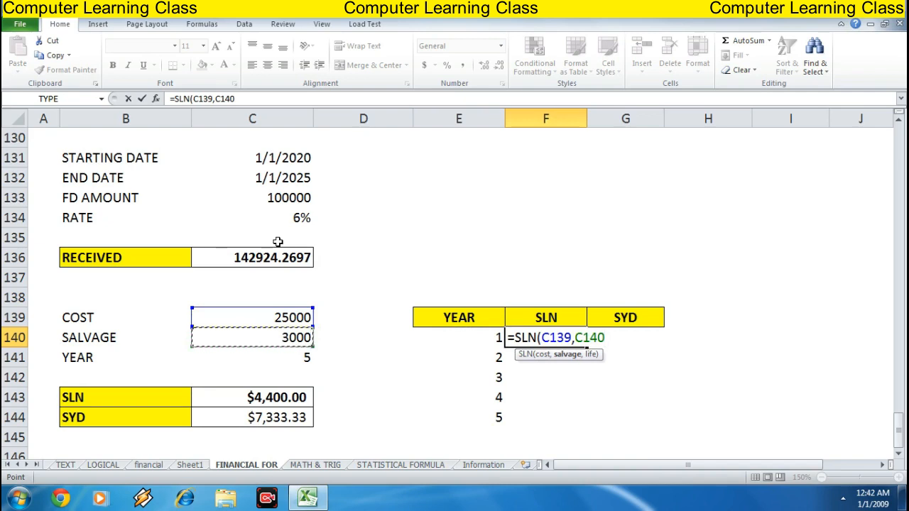
text(,)
key(Down)
key(Left)
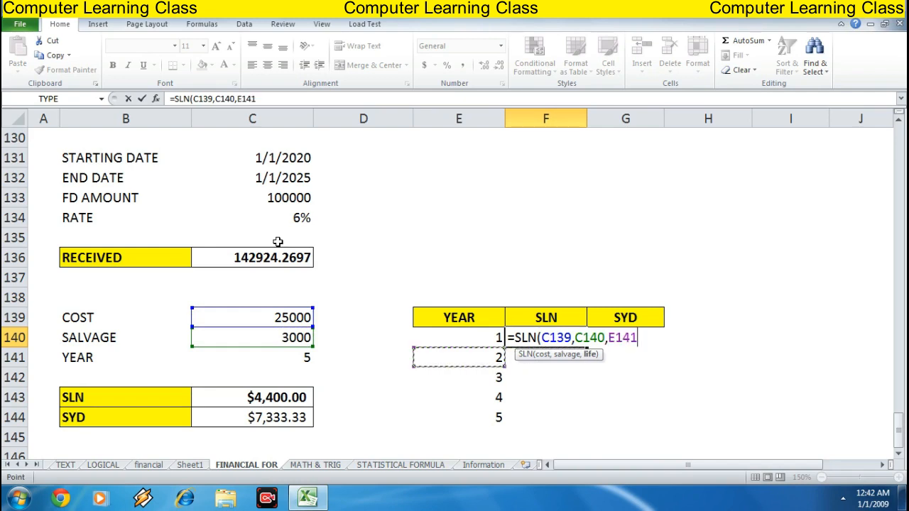
key(Left)
key(Left)
text())
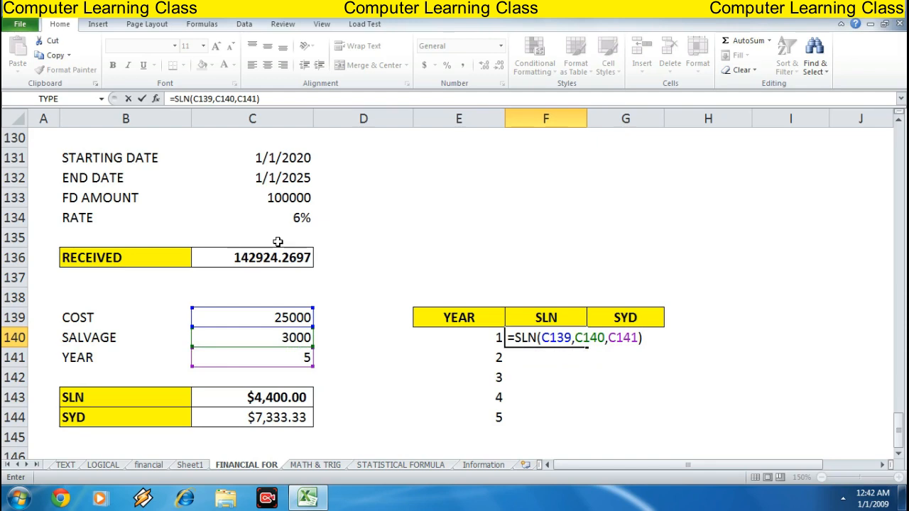
key(Return)
key(Up)
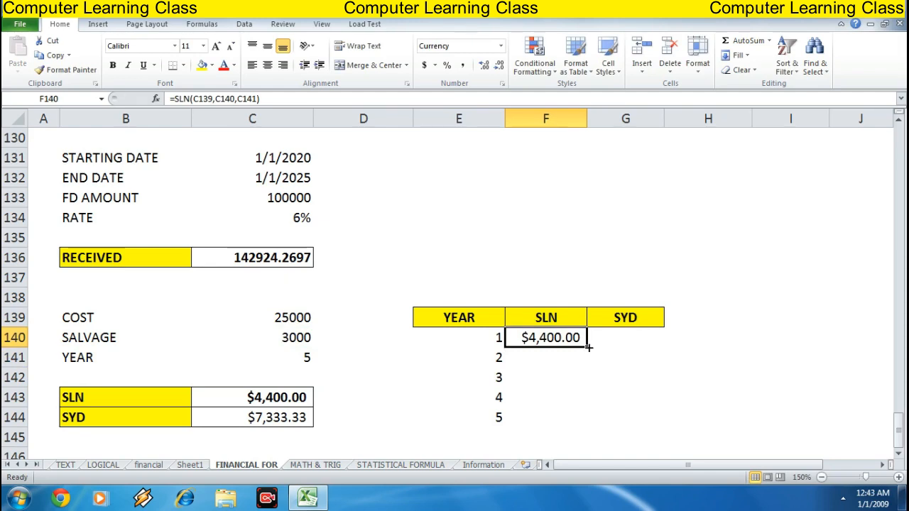
drag(588, 347, 584, 420)
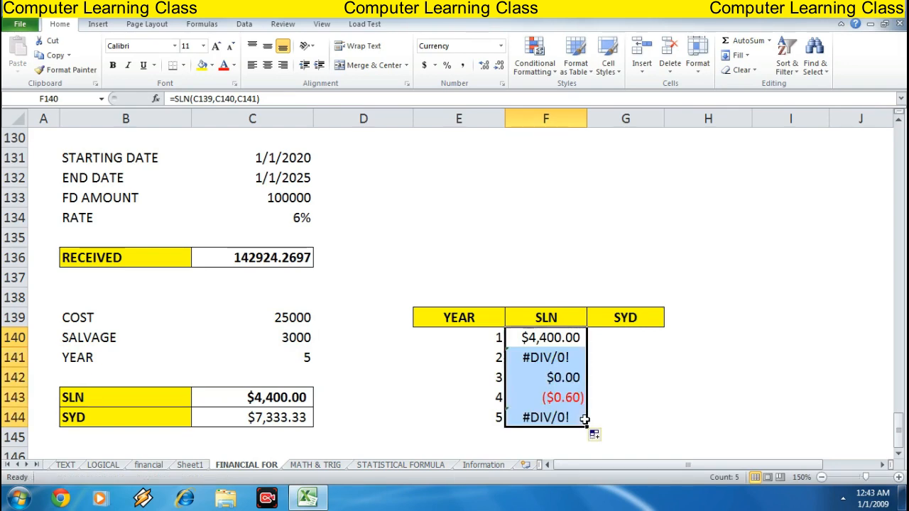
click(649, 263)
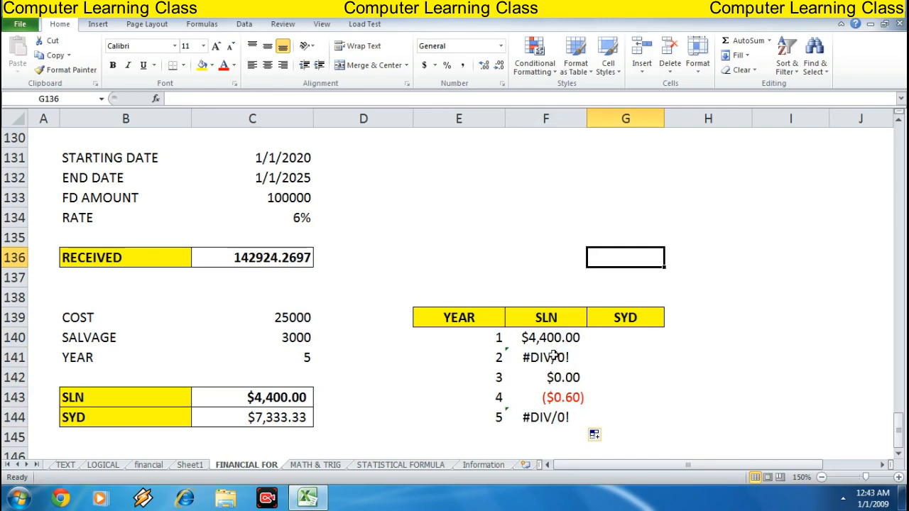
drag(553, 357, 557, 417)
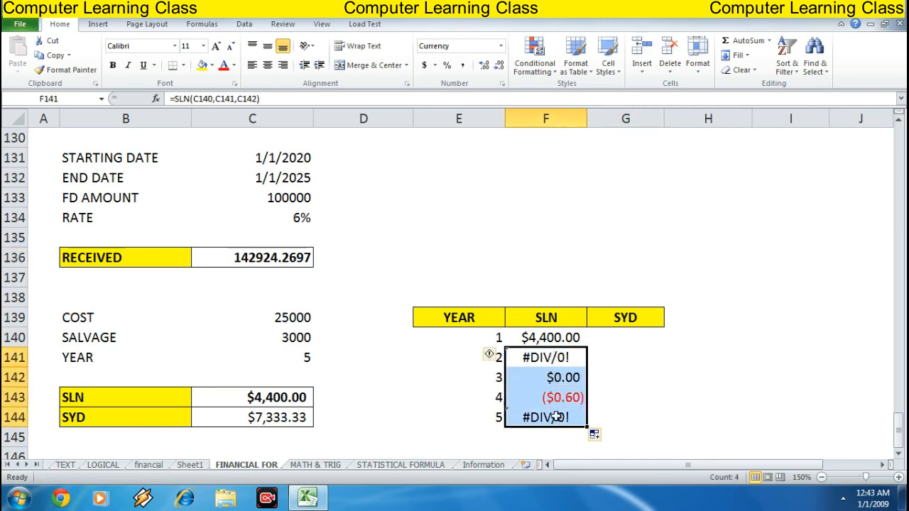
key(Delete)
key(Up)
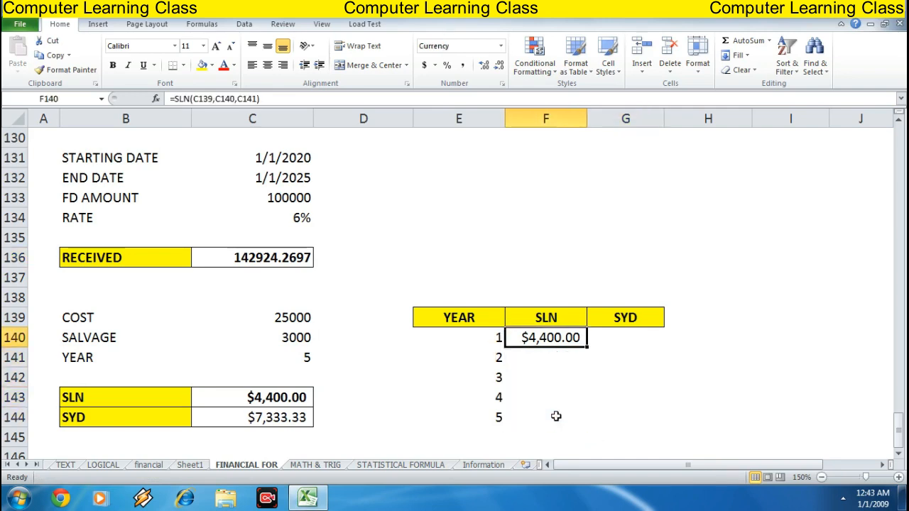
Make the SLN references absolute as =SLN($C$139,$C$140,$C$141) and fill the formula down through year 5
key(F2)
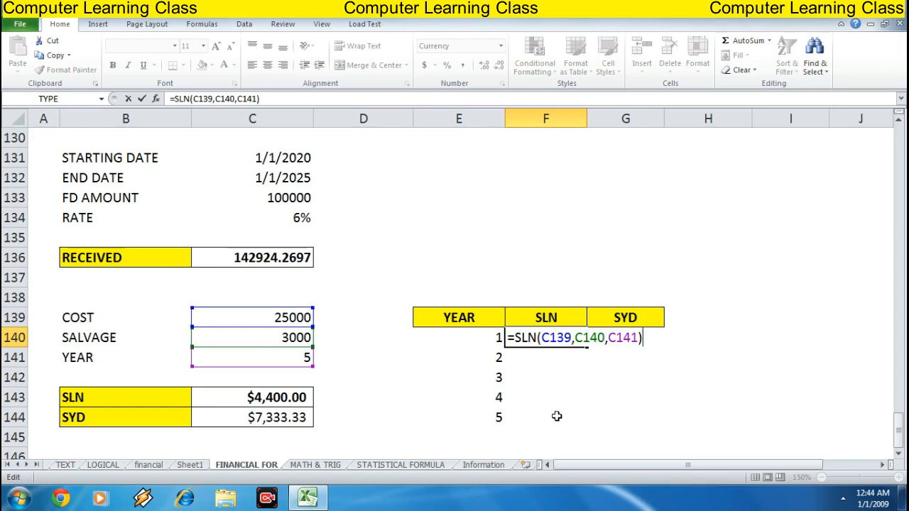
key(Left)
key(Left)
key(Left)
key(Left)
key(Left)
key(Left)
key(Left)
key(Left)
key(Left)
key(Left)
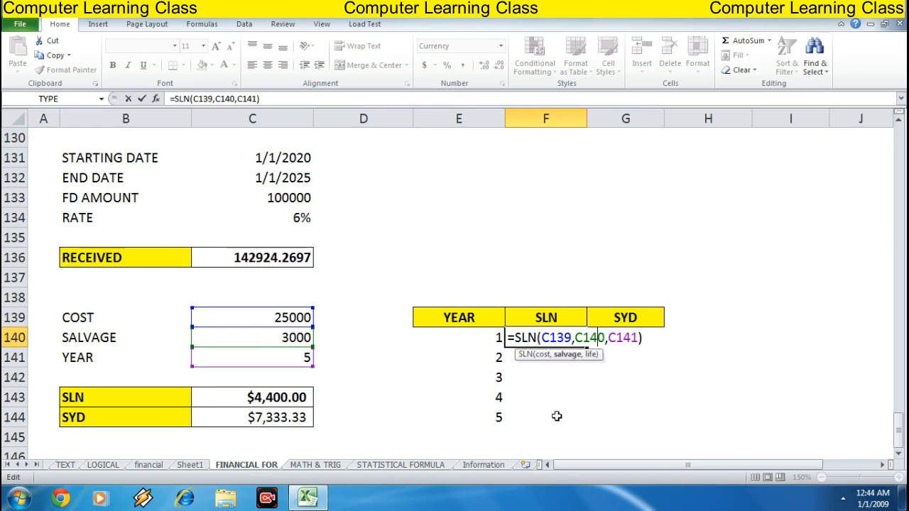
key(Left)
key(Left)
key(Left)
key(Left)
key(Left)
key(F4)
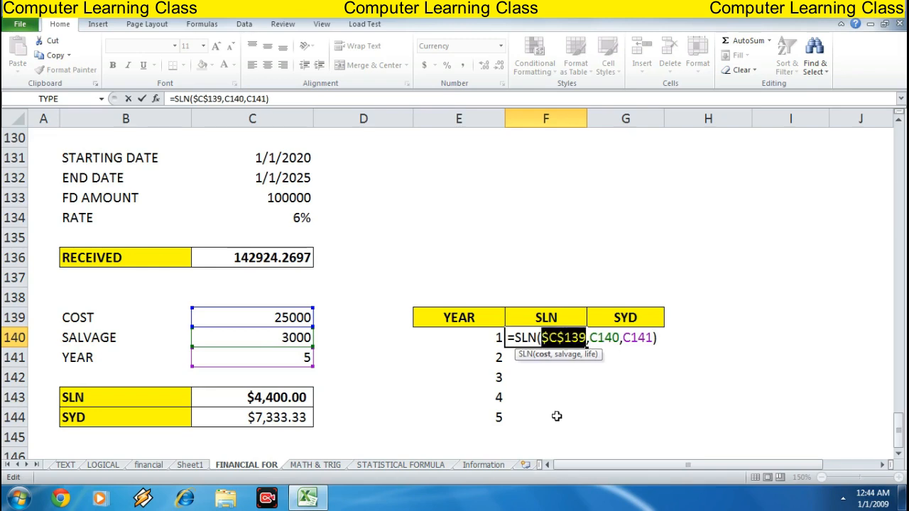
key(Right)
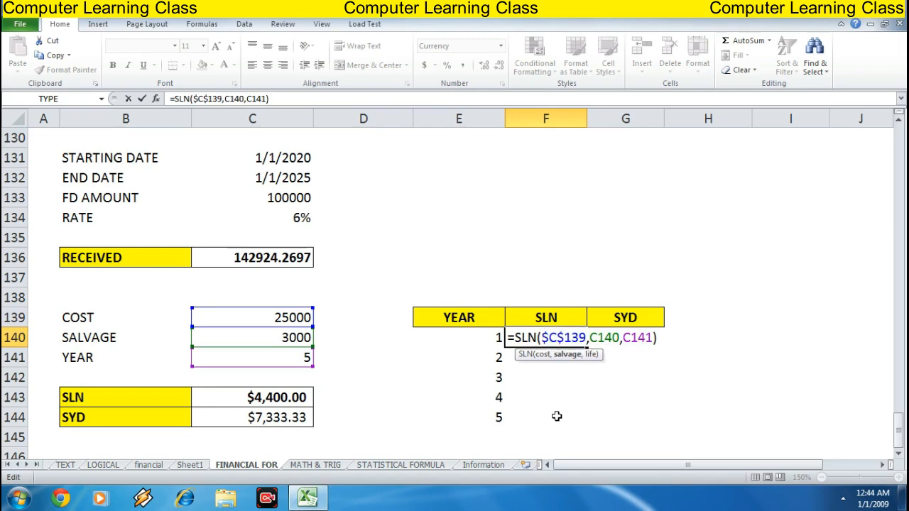
key(F4)
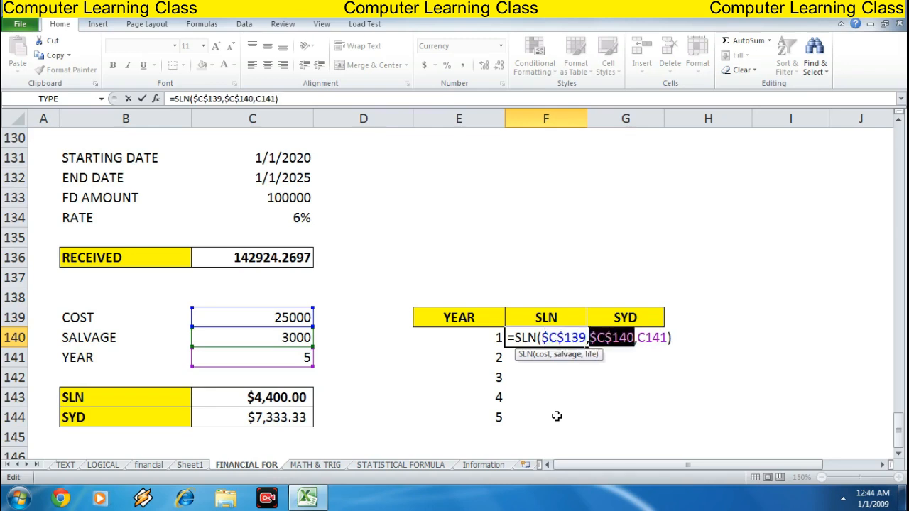
key(Right)
key(F4)
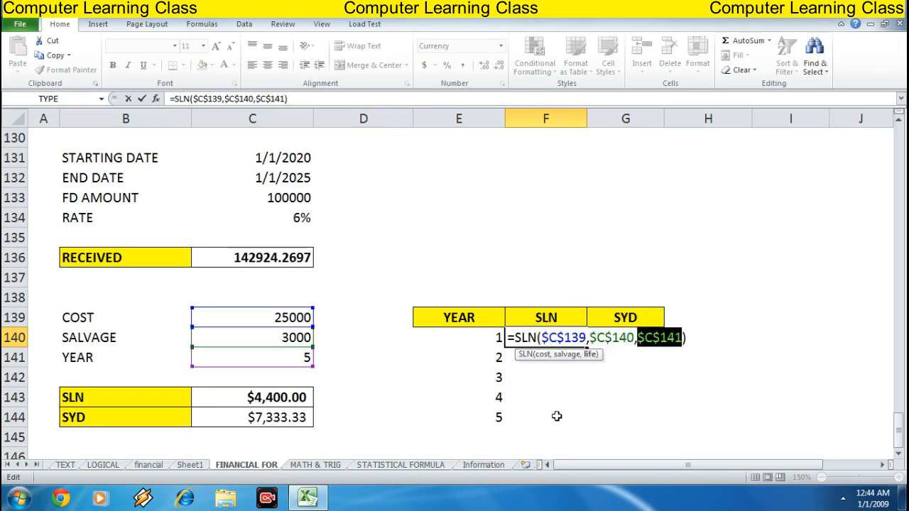
key(Return)
key(Up)
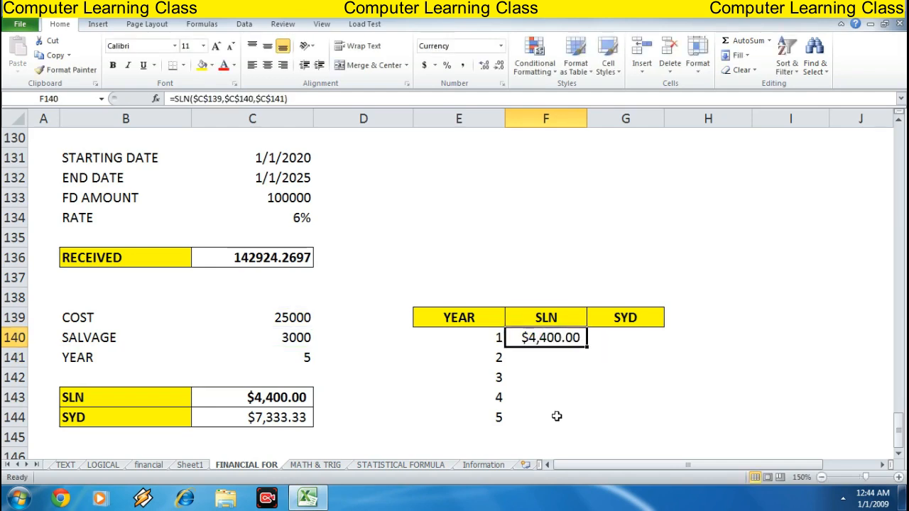
drag(587, 347, 576, 423)
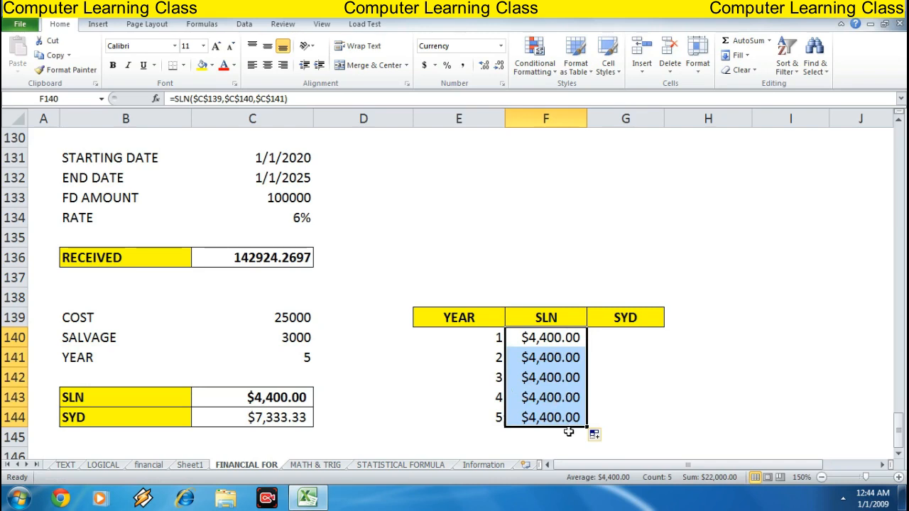
Enter =SYD(C139,C140,C141,E140) in the year 1 SYD cell G140, using the year number as the period
click(625, 332)
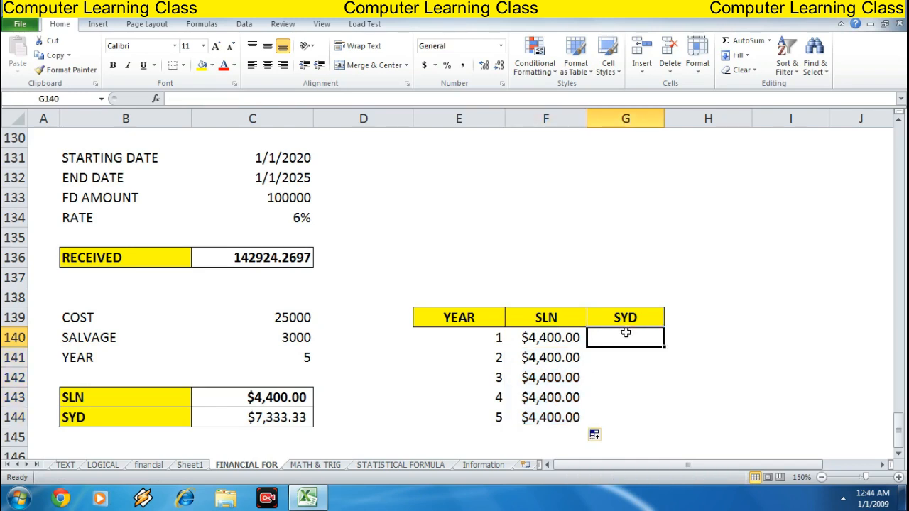
text(=S)
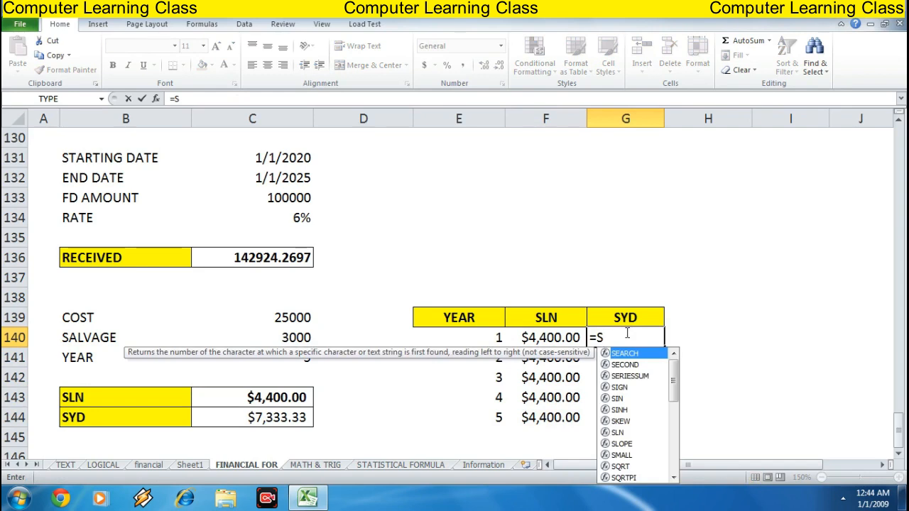
text(YD)
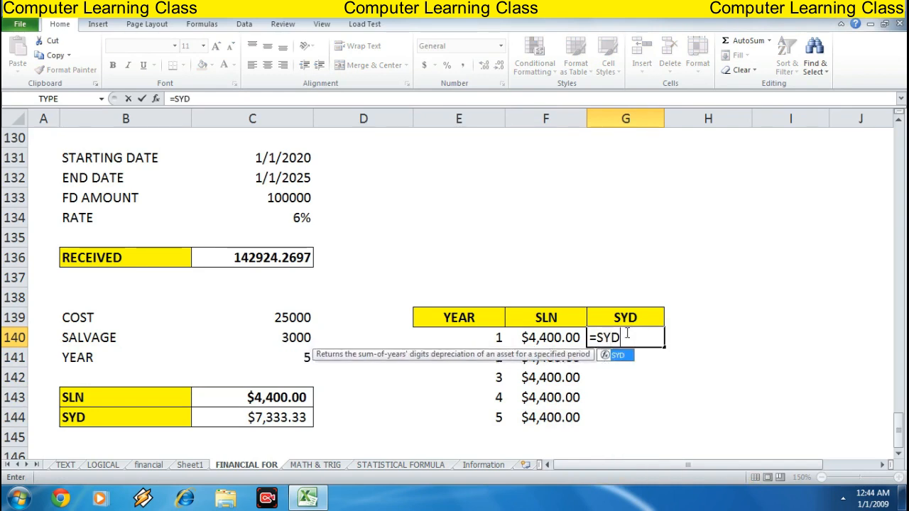
text(()
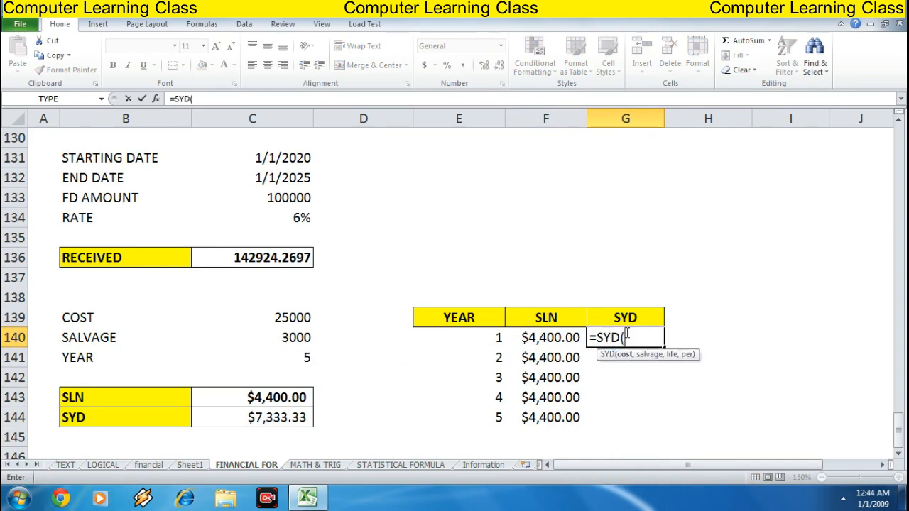
key(Left)
key(Left)
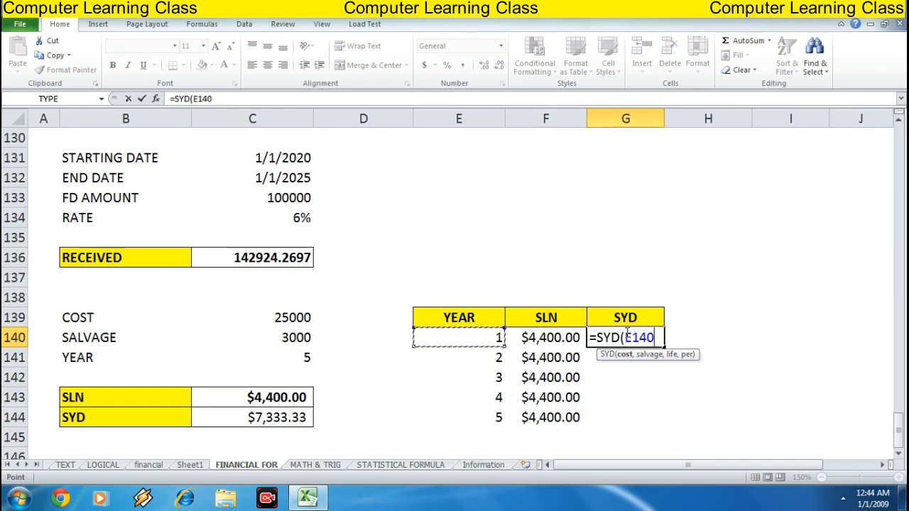
key(Up)
key(Left)
key(Left)
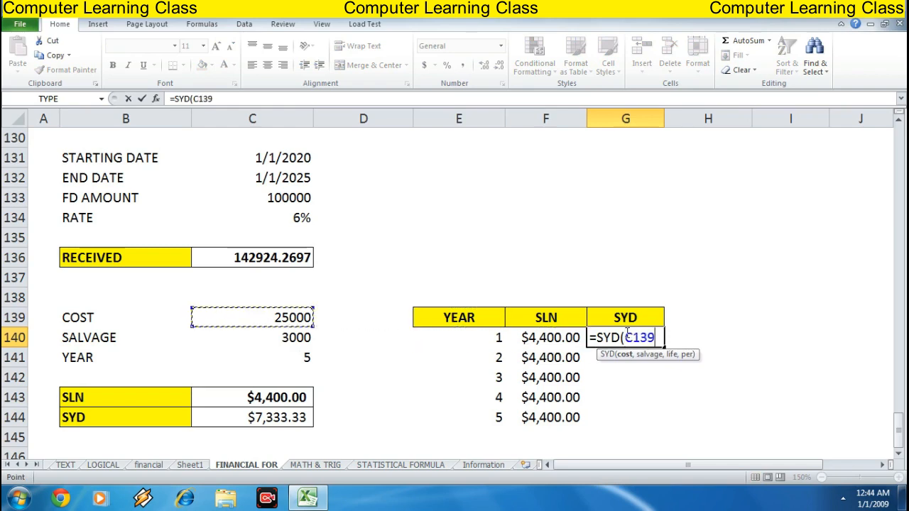
text(,)
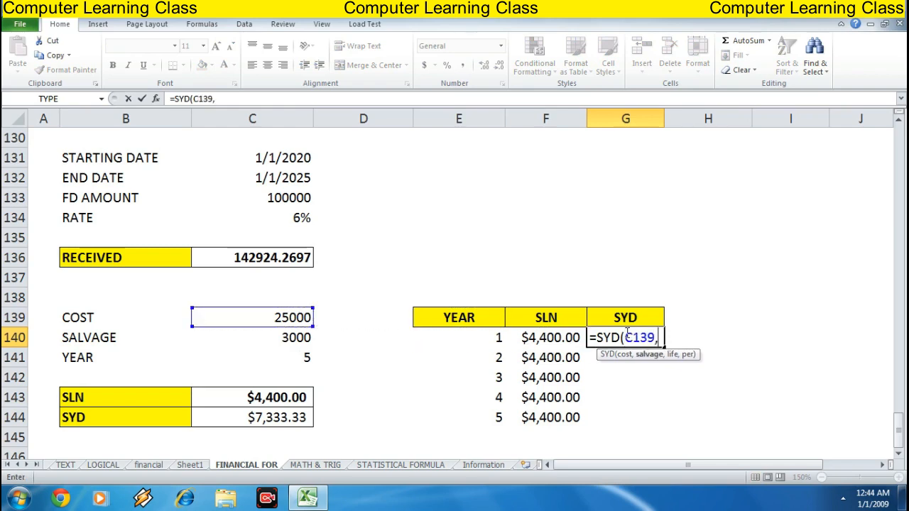
key(Left)
key(Left)
key(Left)
key(Left)
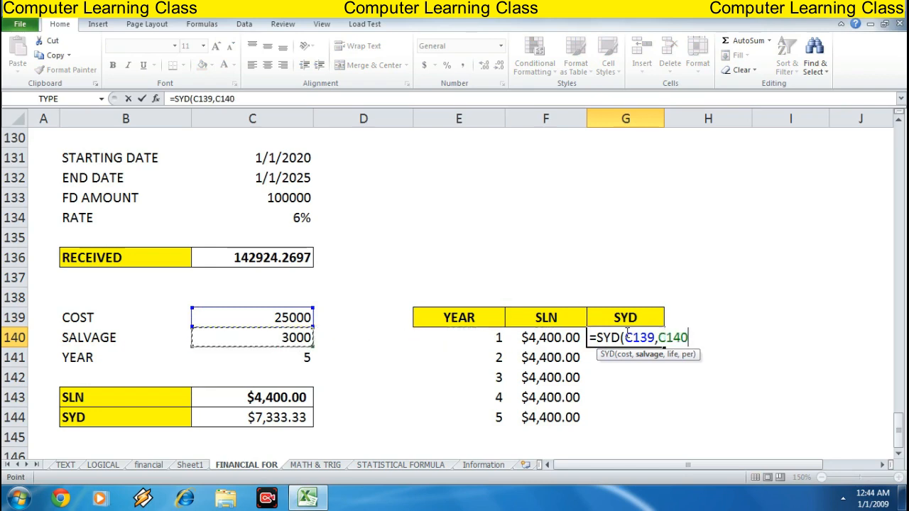
text(,)
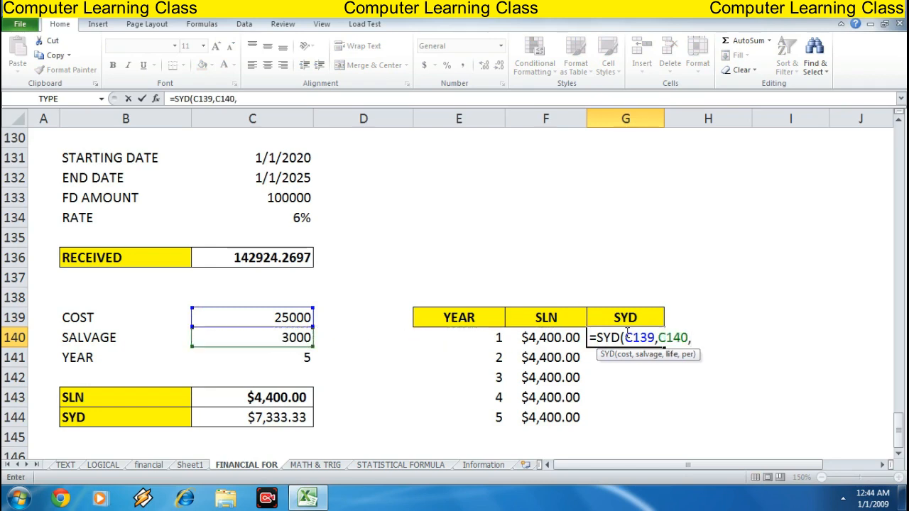
key(Down)
key(Down)
key(Left)
key(Left)
key(Left)
key(Left)
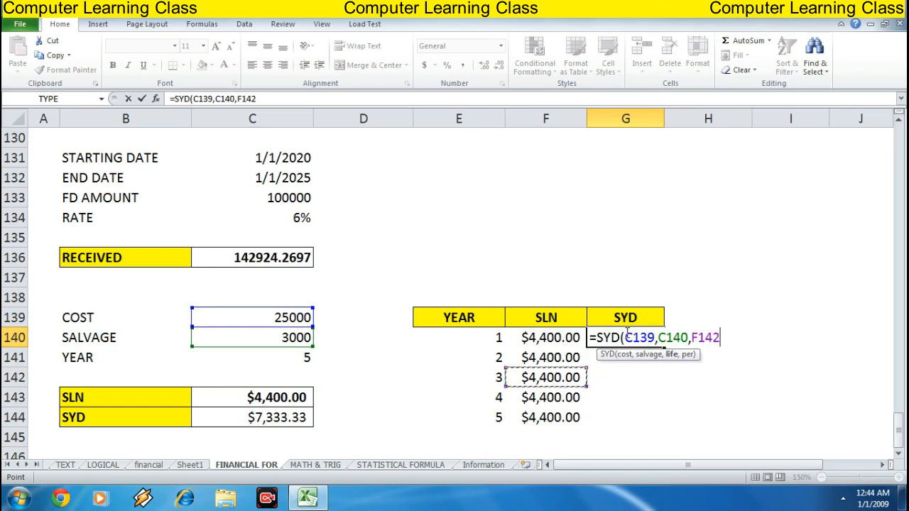
key(Up)
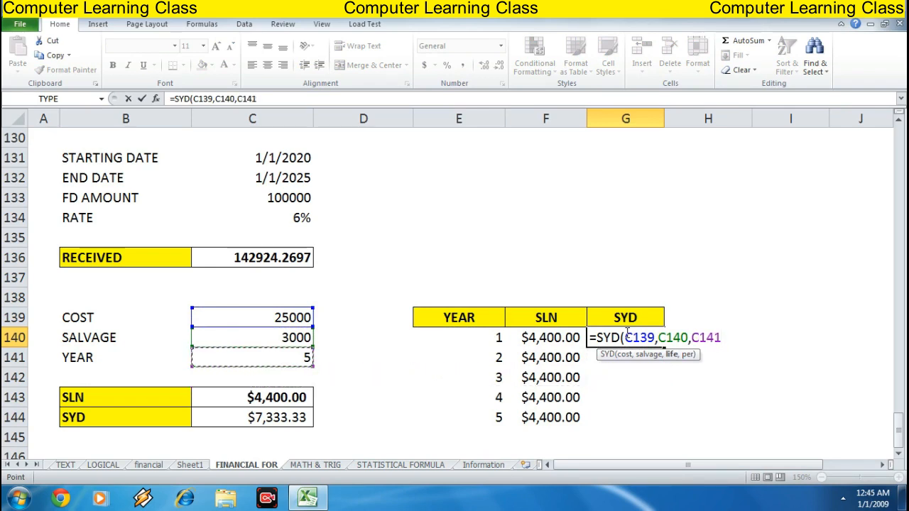
text(,)
key(Left)
key(Left)
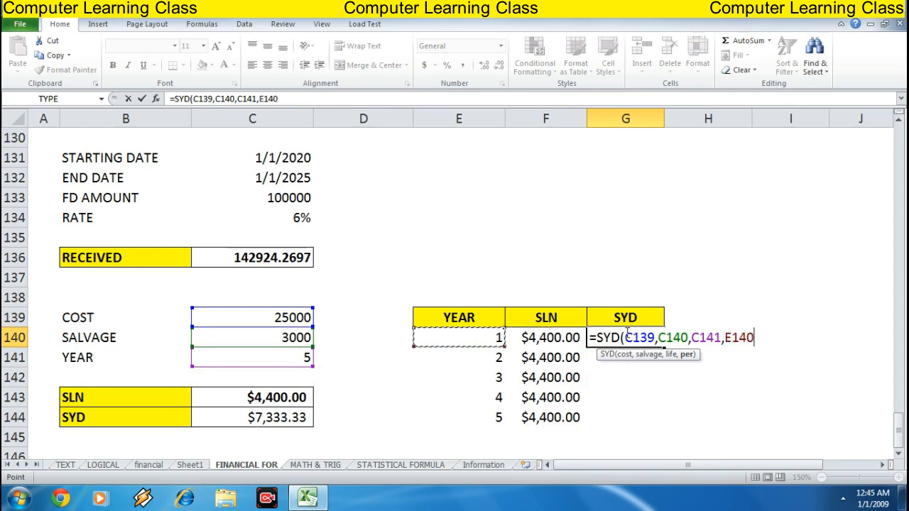
text())
key(Return)
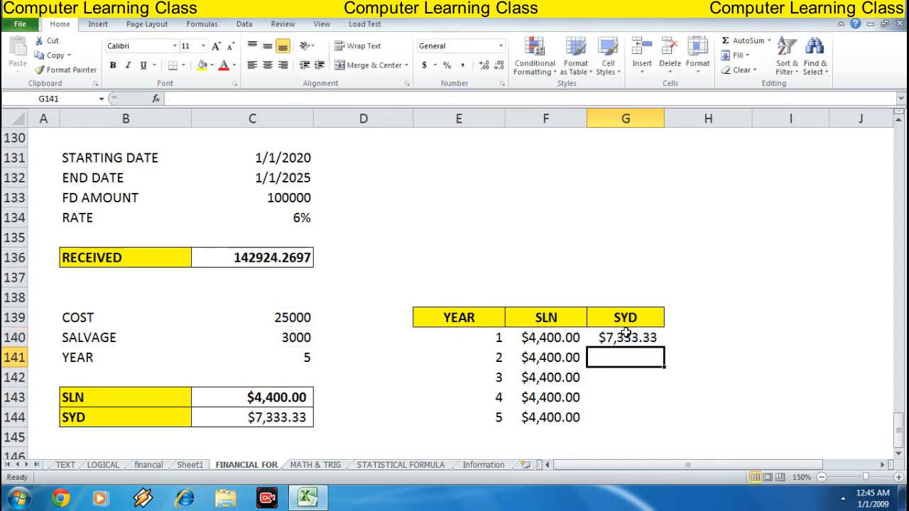
Make the SYD cost, salvage and life references absolute as =SYD($C$139,$C$140,$C$141,E140) and fill the formula down through year 5
key(Up)
key(F2)
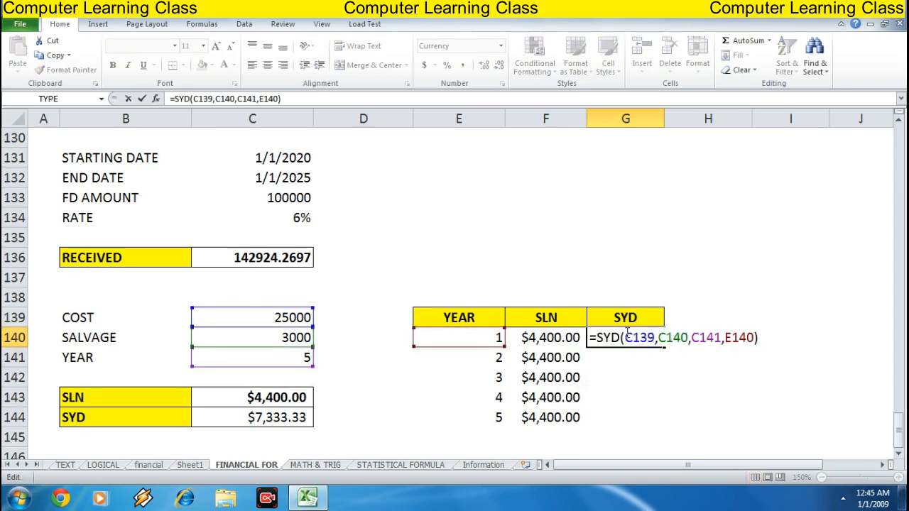
key(Left)
key(Left)
key(Left)
key(Left)
key(Left)
key(Left)
key(Left)
key(Left)
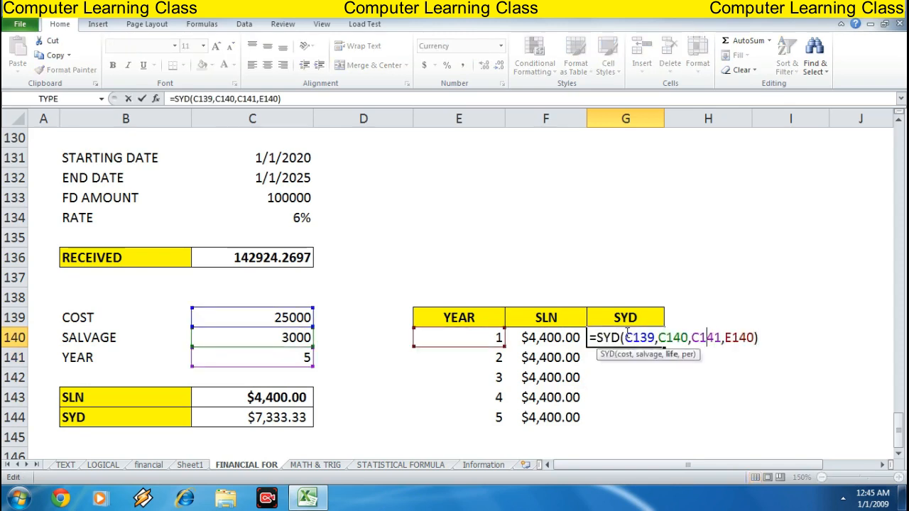
key(Left)
key(Left)
key(Left)
key(Left)
key(Left)
key(Left)
key(Left)
key(Left)
key(Left)
key(Left)
key(Left)
key(Left)
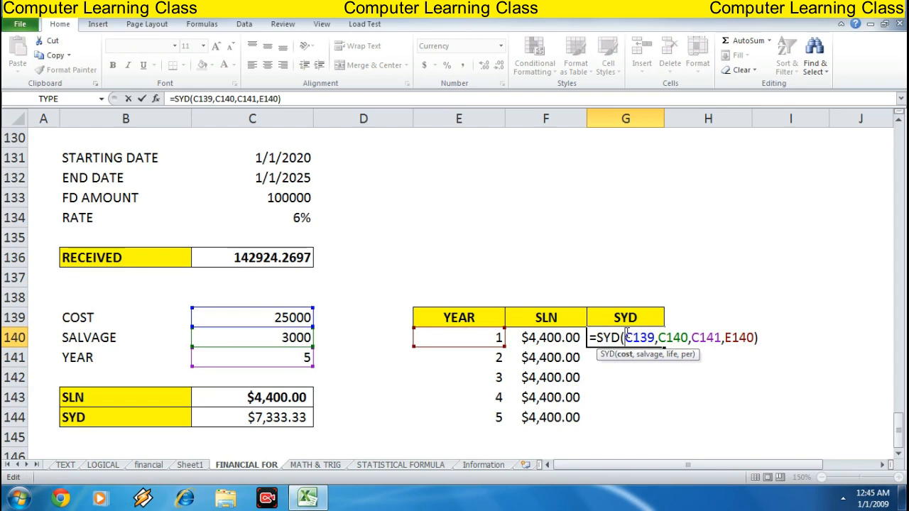
key(F4)
key(Right)
key(F4)
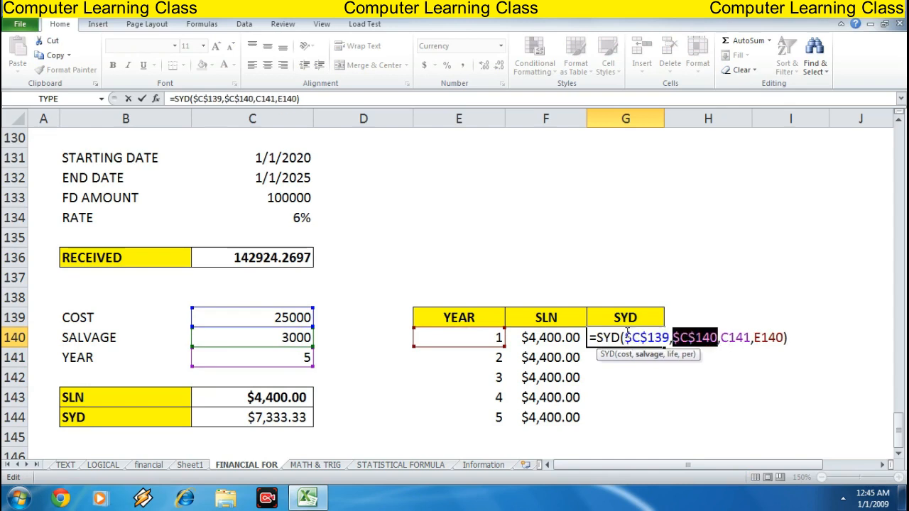
key(Right)
key(F4)
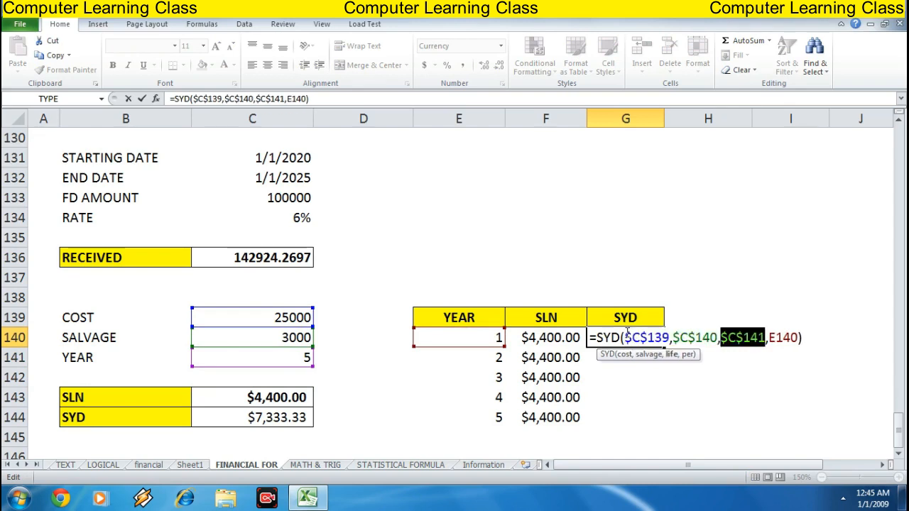
key(Return)
click(626, 332)
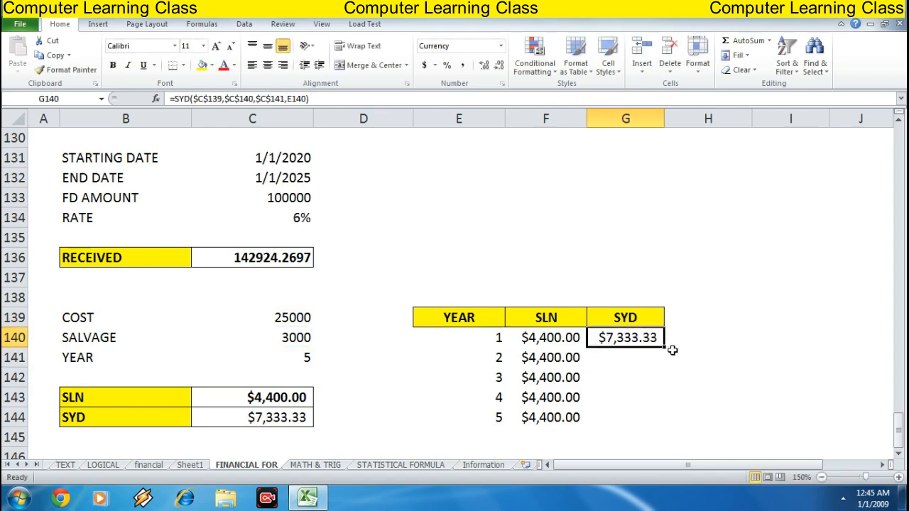
drag(664, 347, 662, 429)
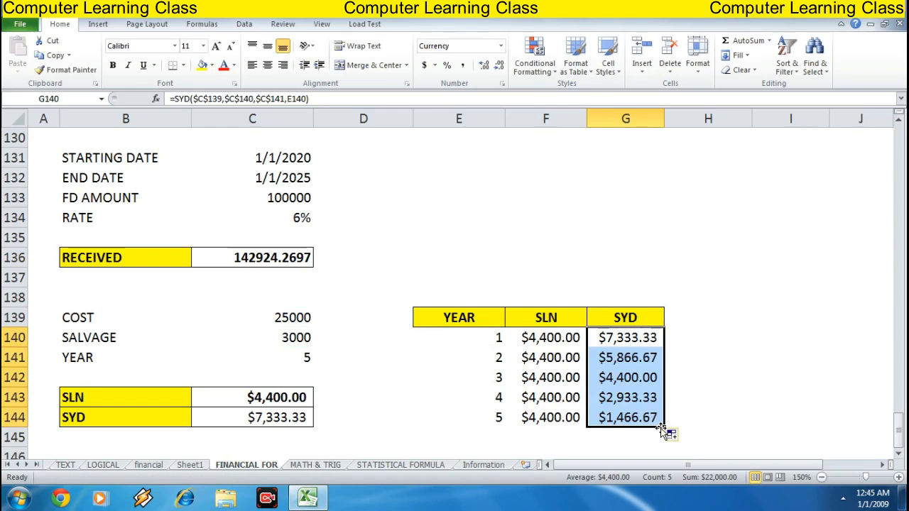
AutoSum the SLN and SYD columns below year 5, in cells F145 and G145
key(Down)
key(Left)
key(Down)
key(Down)
key(Down)
key(Down)
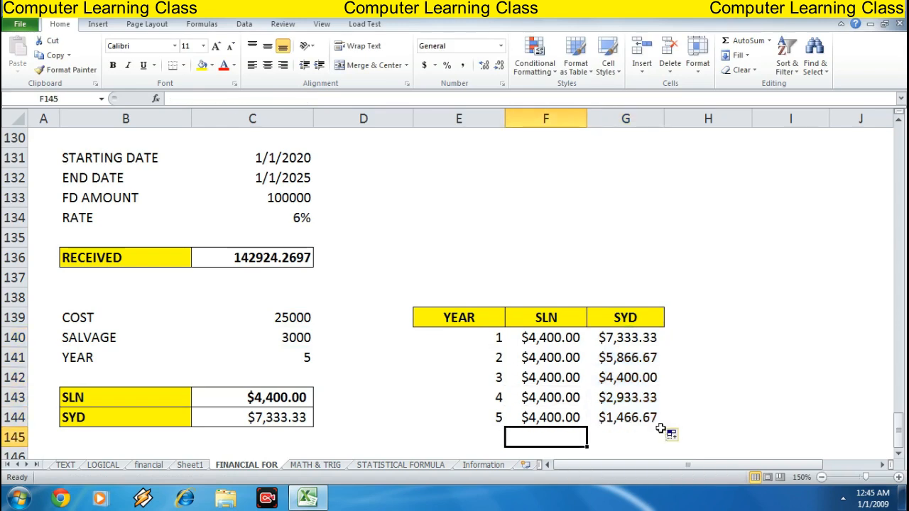
key(alt+equal)
key(Return)
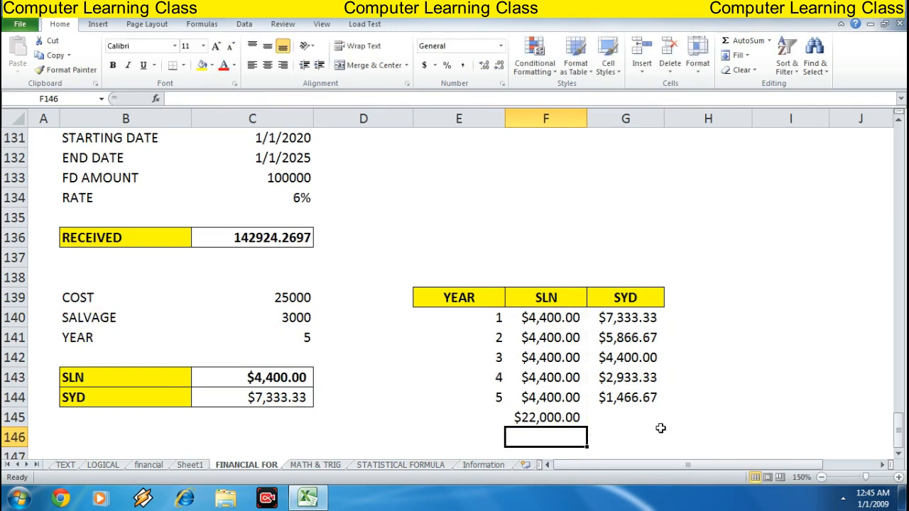
key(Up)
key(Right)
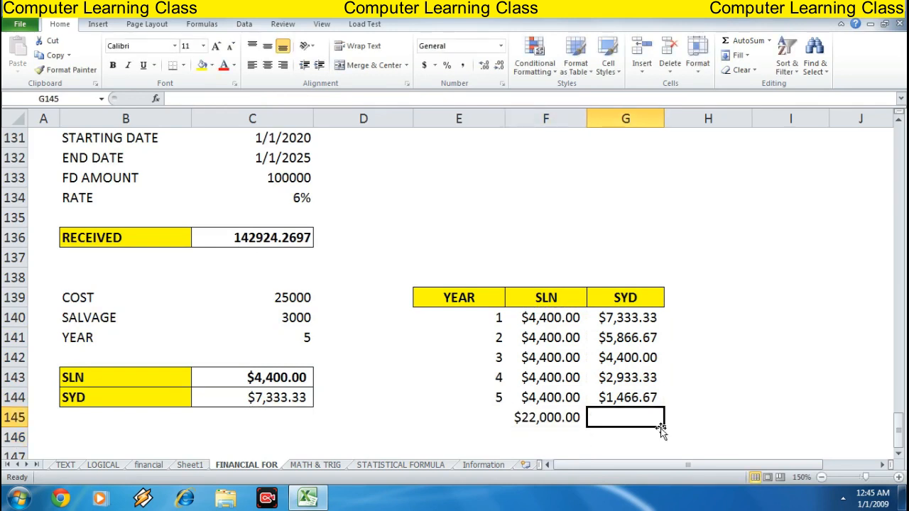
key(alt+equal)
key(Return)
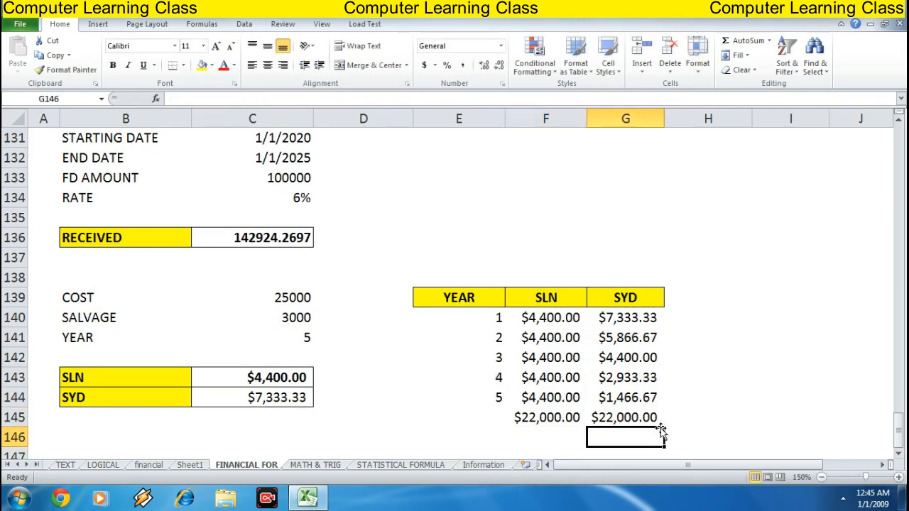
Enter =F145+C140 in F146 to add the salvage value to the SLN total
key(Up)
key(Left)
key(Left)
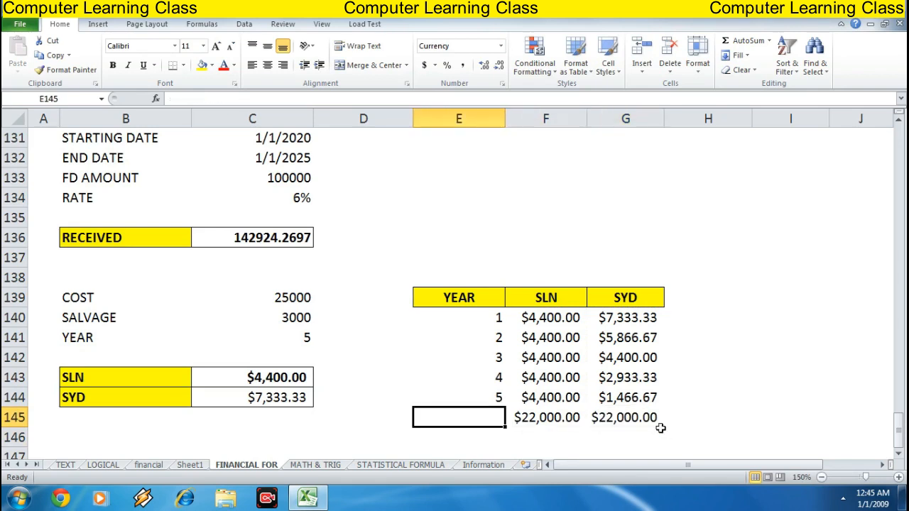
key(Right)
key(Right)
key(Down)
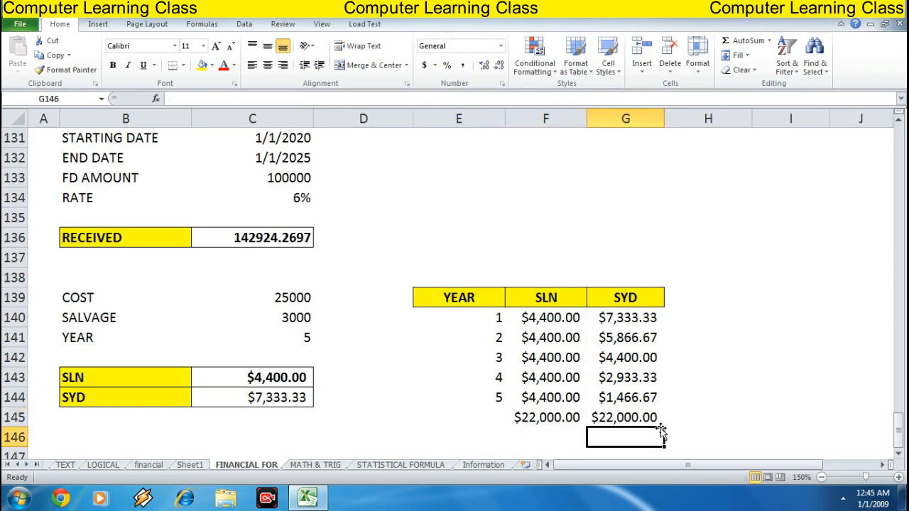
key(Left)
text(=)
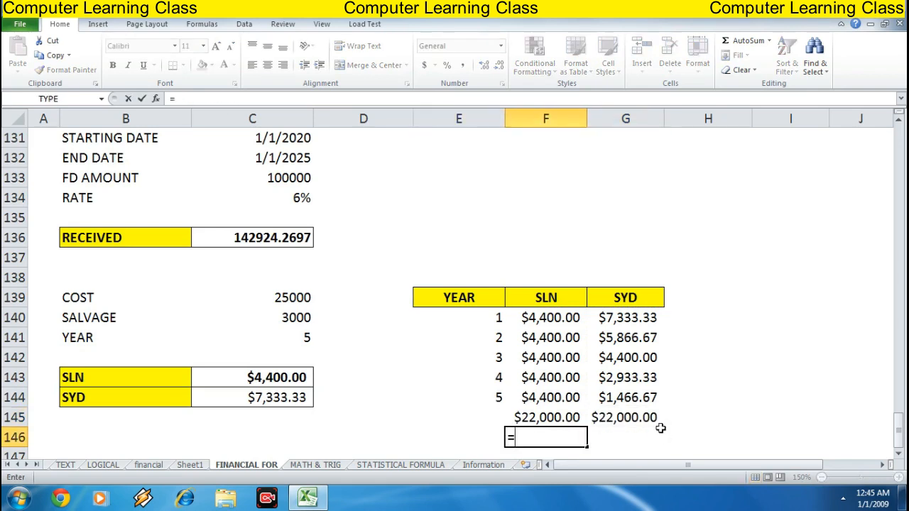
key(Up)
key(Left)
key(Left)
key(Left)
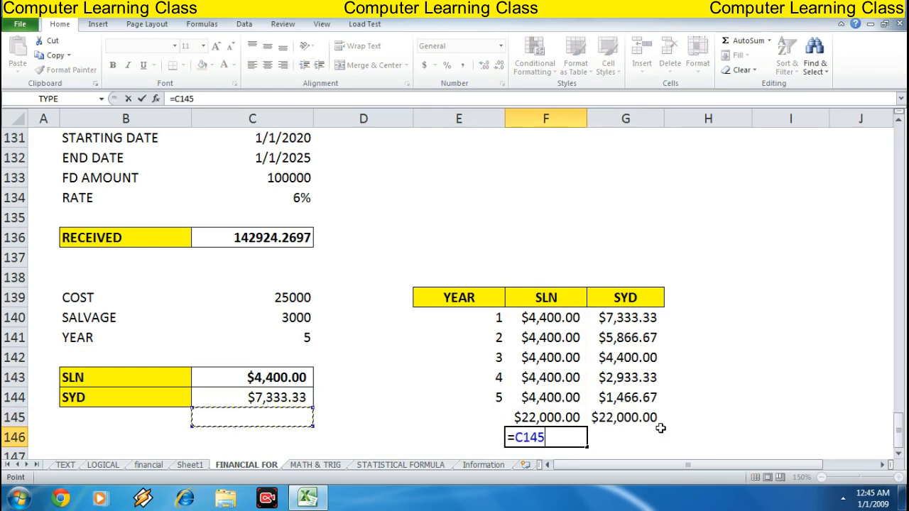
key(Up)
key(Up)
key(Up)
key(Up)
key(Up)
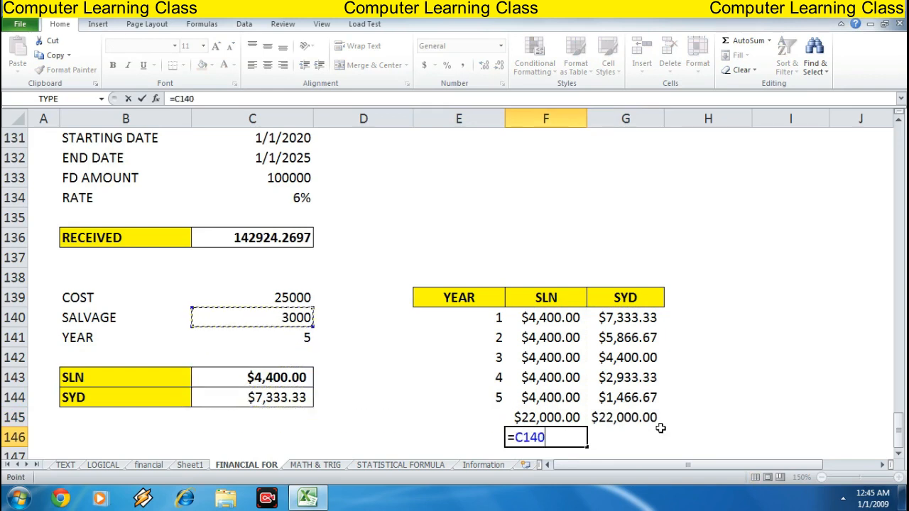
key(Up)
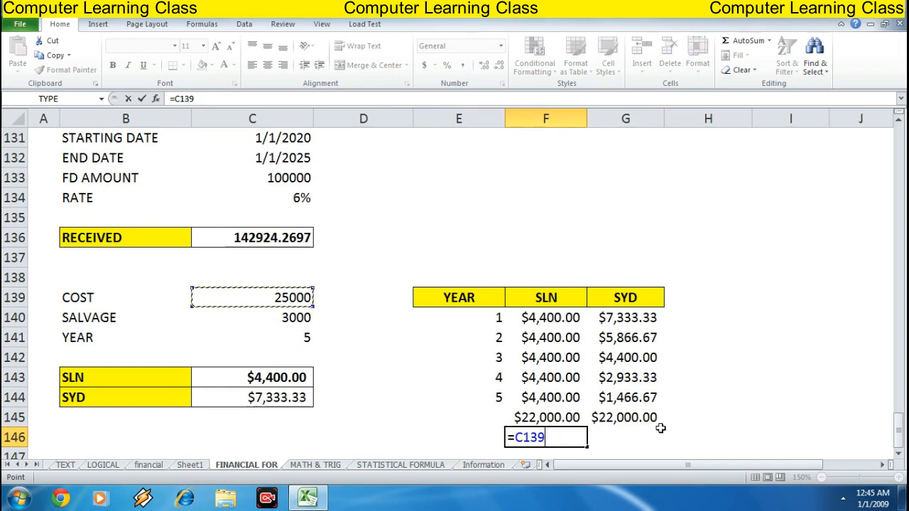
key(Right)
key(Right)
key(Down)
key(Down)
key(Down)
key(Down)
key(Right)
key(Down)
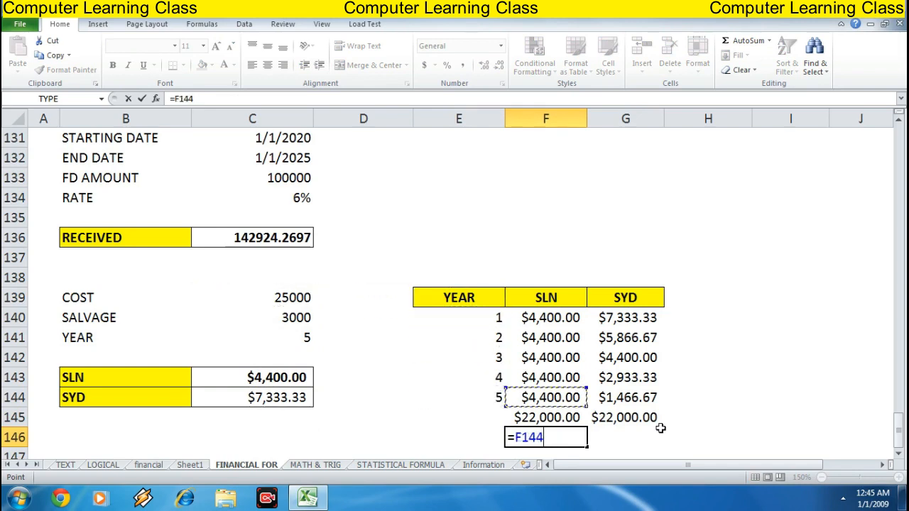
key(Down)
text(+)
key(Left)
key(Left)
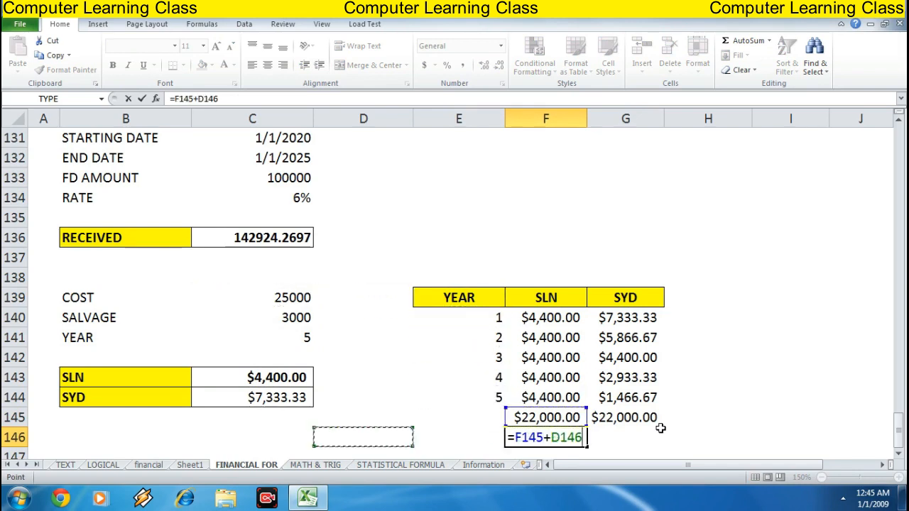
key(Left)
key(Up)
key(Up)
key(Up)
key(Up)
key(Up)
key(Up)
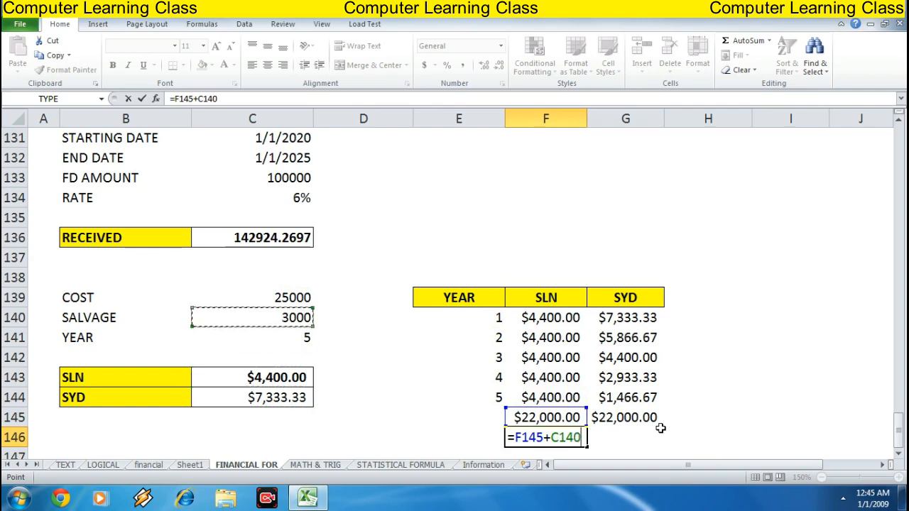
key(Return)
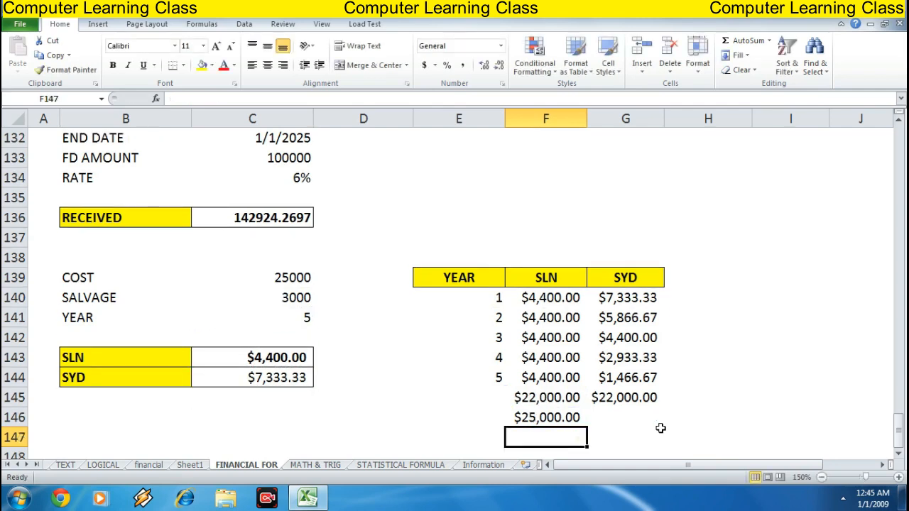
Enter =G145+C140 in G146 to add the salvage value to the SYD total
key(Up)
click(660, 426)
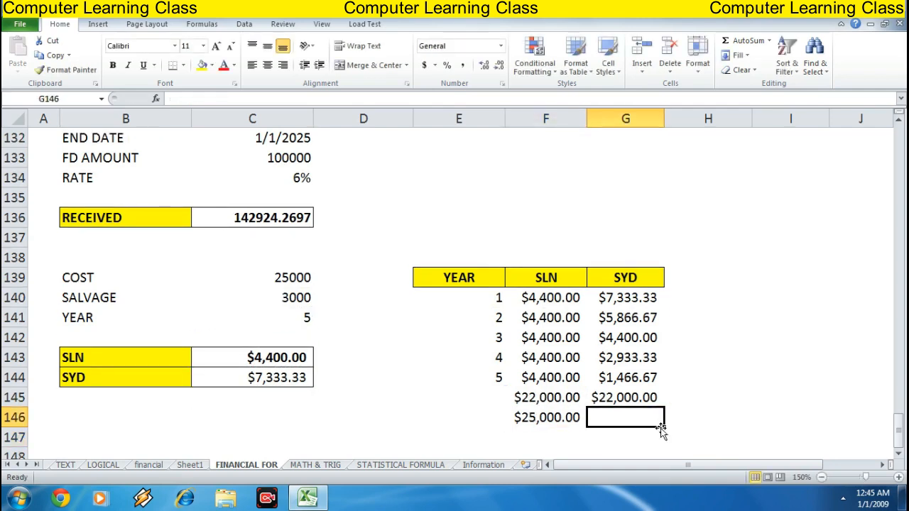
text(=)
key(Up)
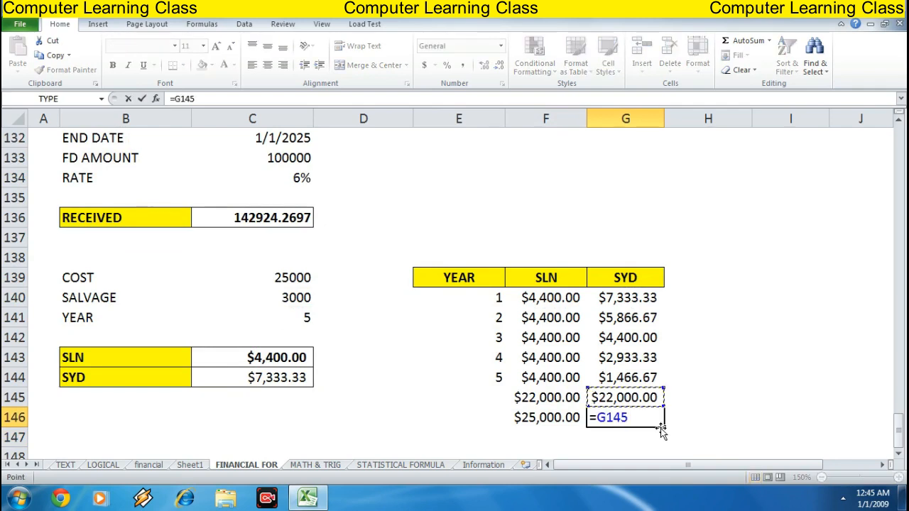
text(+)
key(Left)
key(Left)
key(Left)
key(Left)
key(Up)
key(Up)
key(Up)
key(Up)
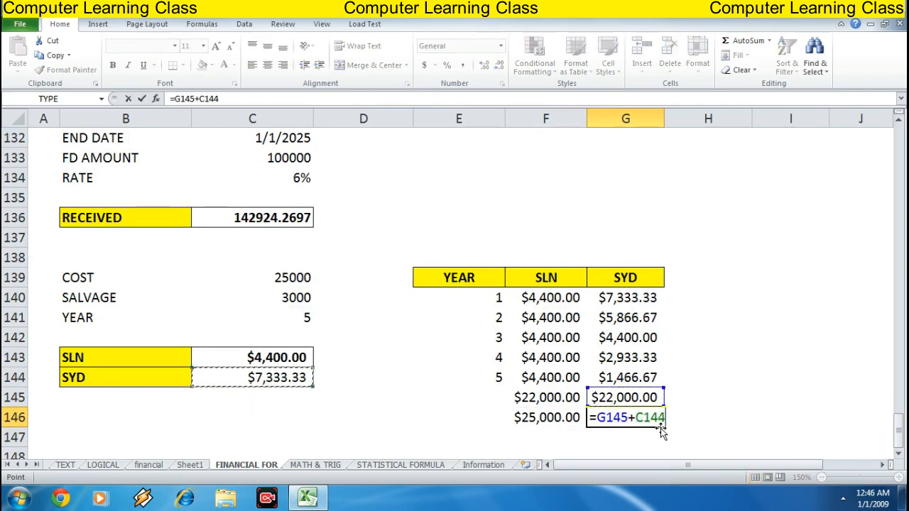
key(Up)
key(Up)
key(Return)
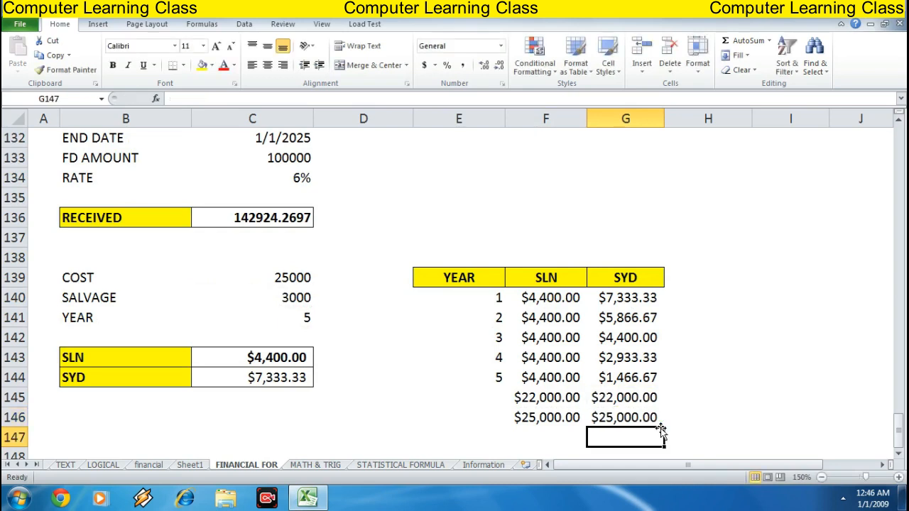
Review the formulas in the SYD and SLN columns and their total cells
click(660, 426)
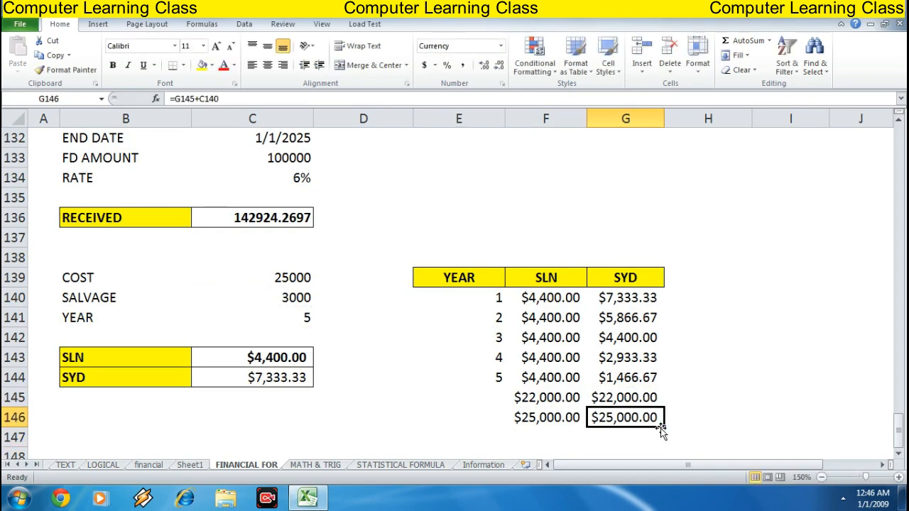
key(Up)
key(Up)
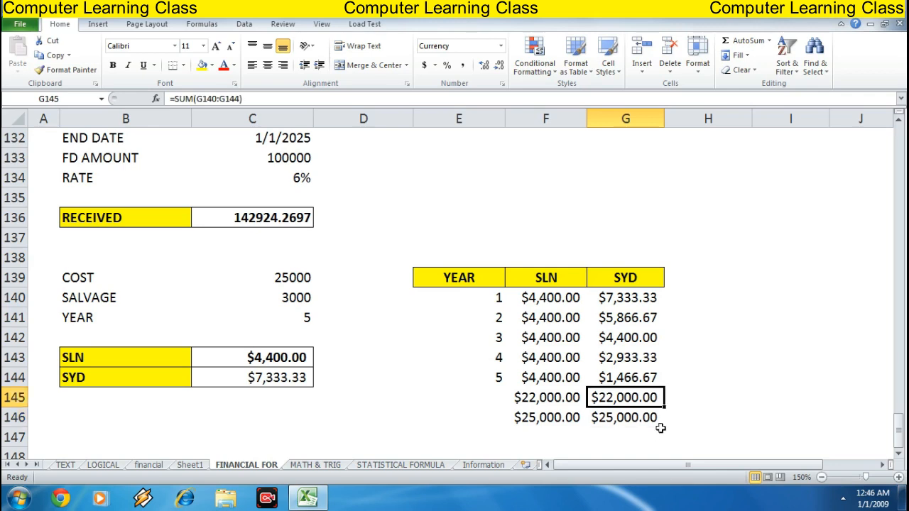
key(Up)
key(Up)
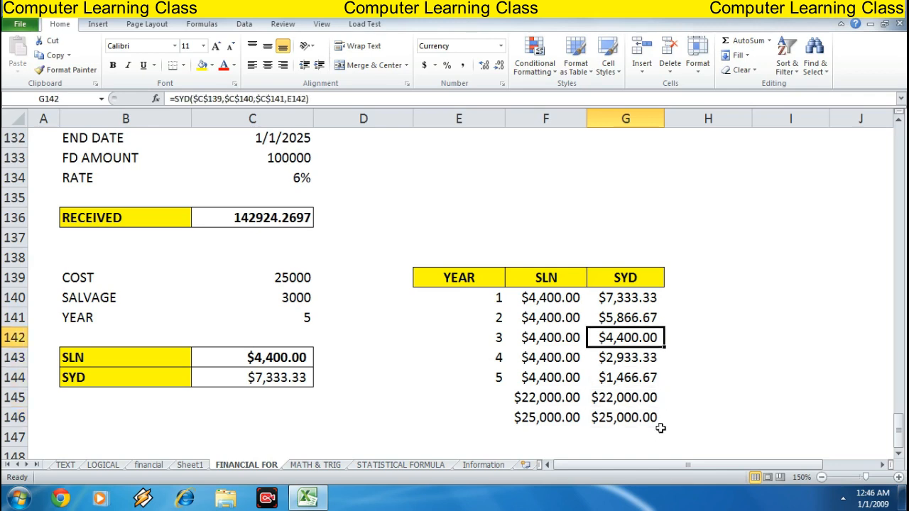
key(Up)
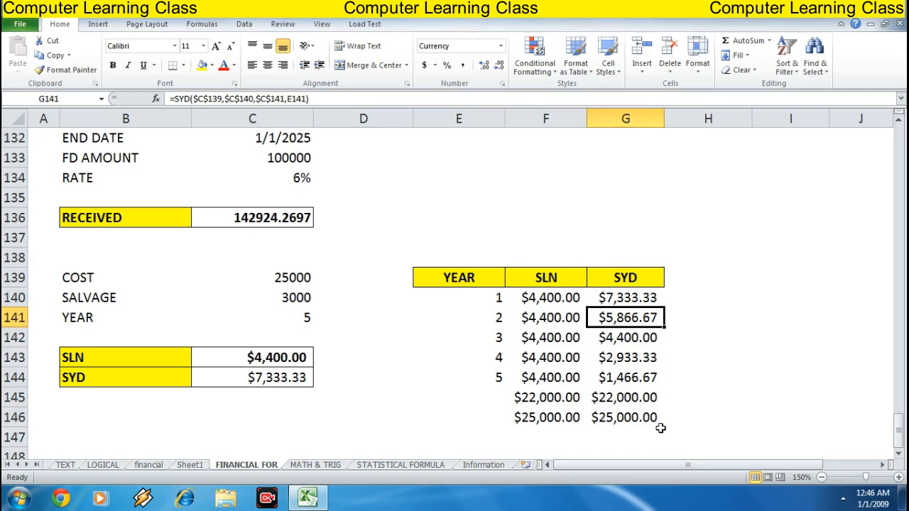
key(Left)
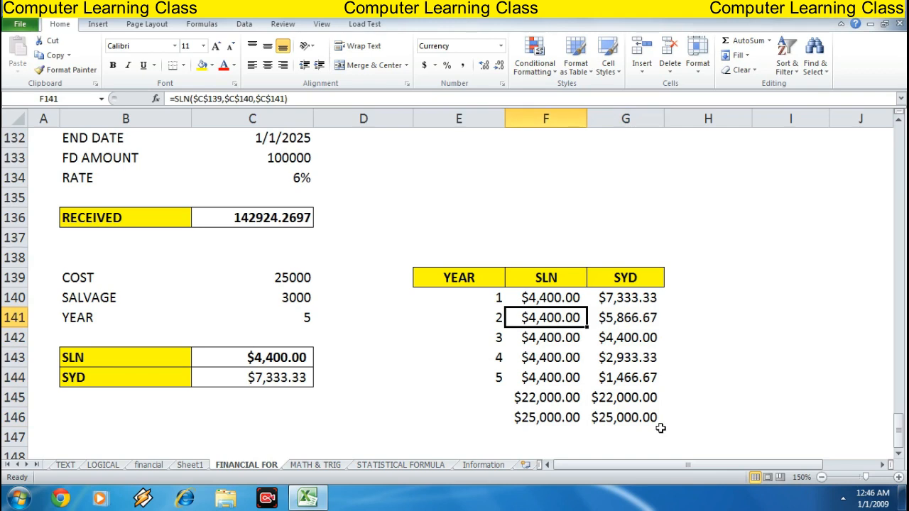
key(Up)
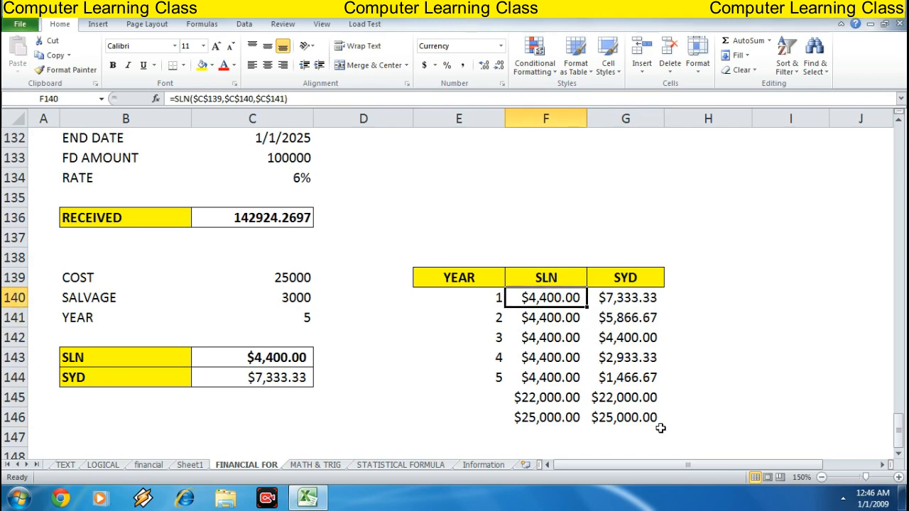
key(Down)
key(Down)
key(Down)
key(Down)
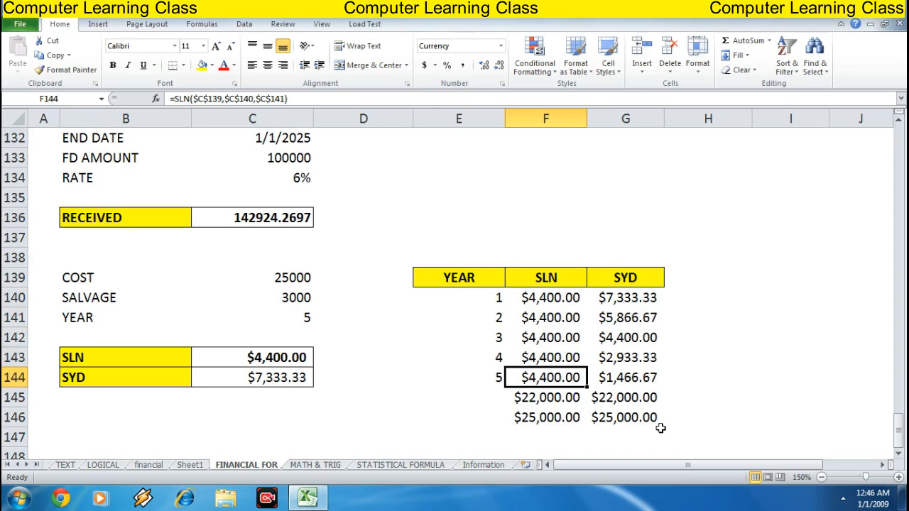
key(Right)
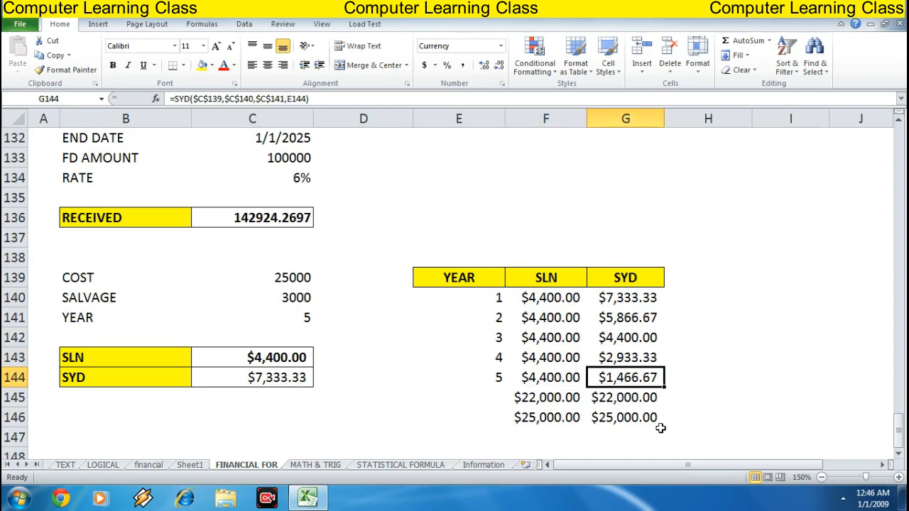
key(Right)
key(Up)
key(Up)
key(Right)
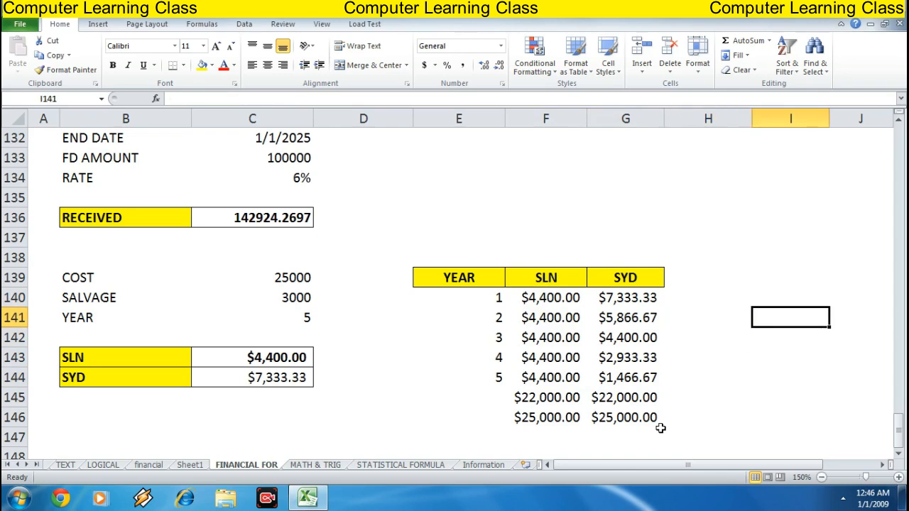
key(Up)
key(Up)
key(Up)
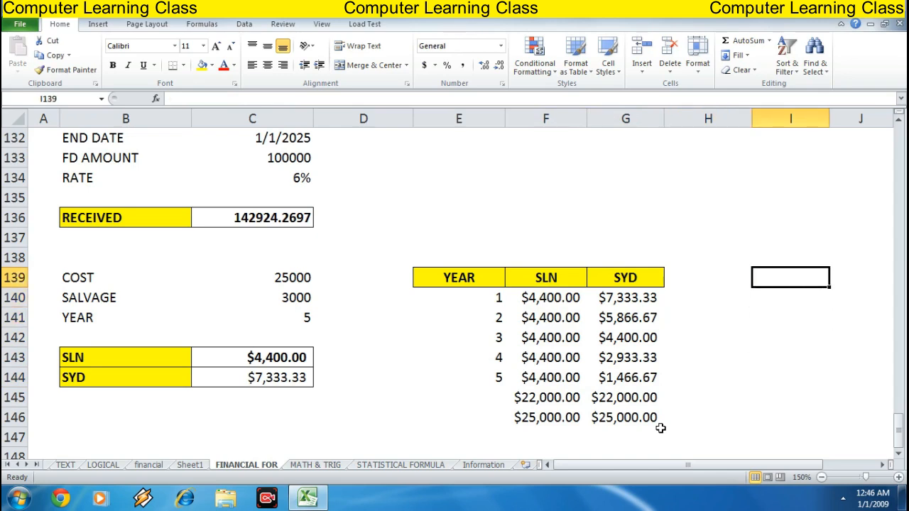
Enter the sample values 562, 854, 255, 266 and 999 in cells H140 through H144
key(Left)
key(Down)
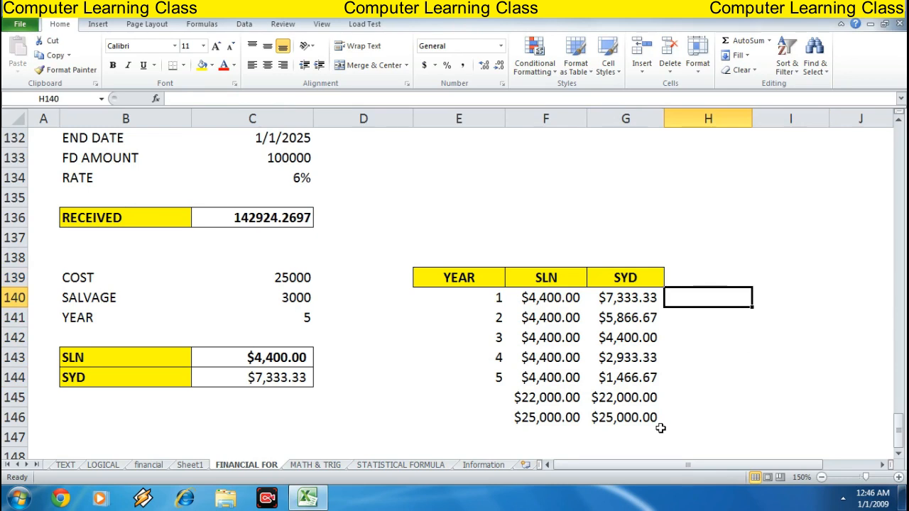
text(562)
key(Return)
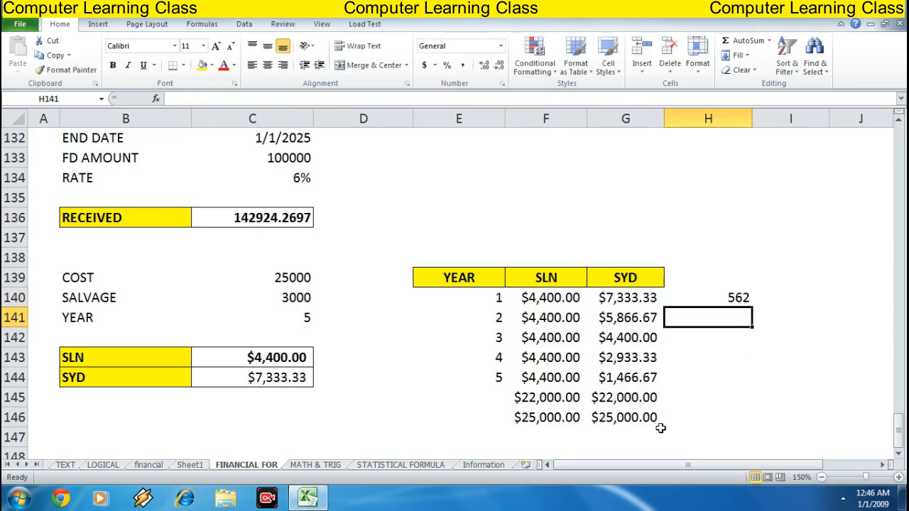
text(854)
key(Return)
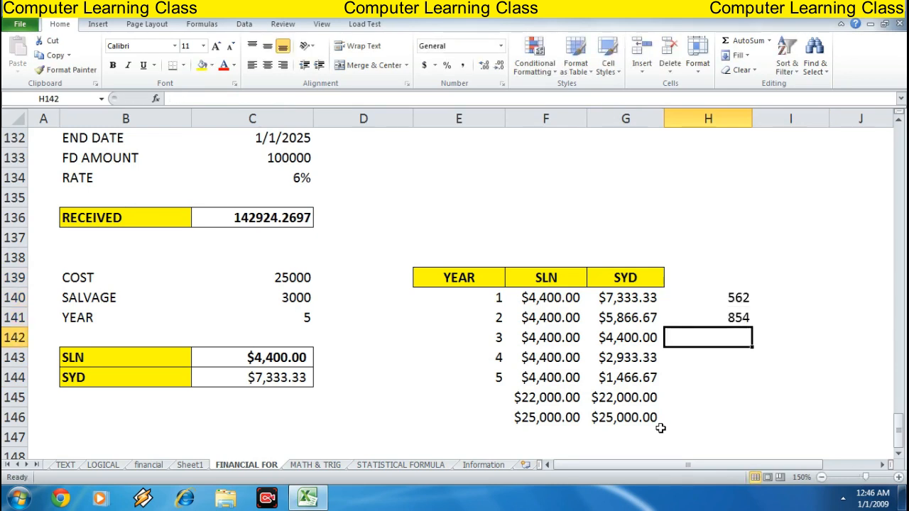
text(255)
key(Return)
text(266)
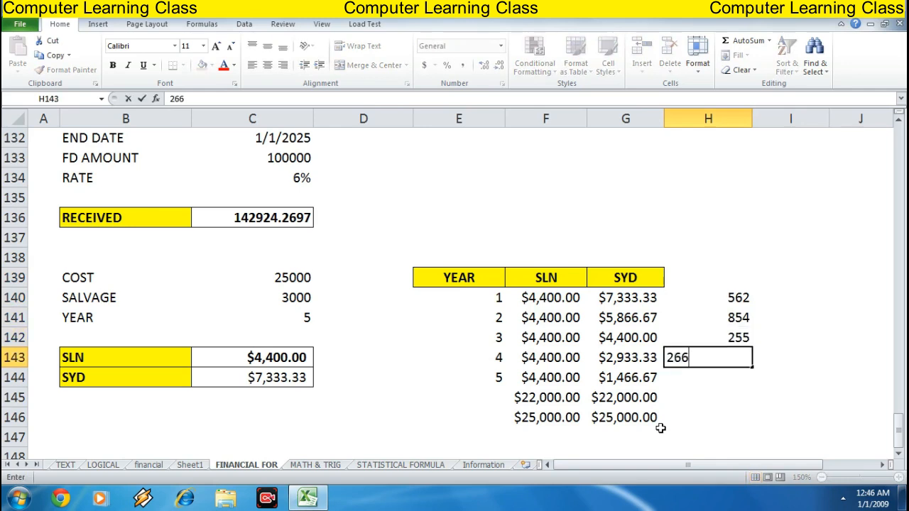
key(Return)
text(999)
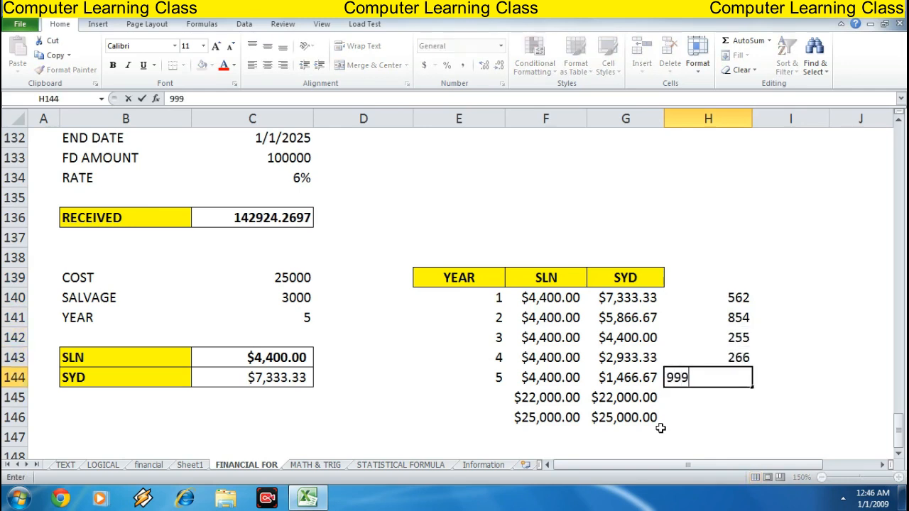
key(Return)
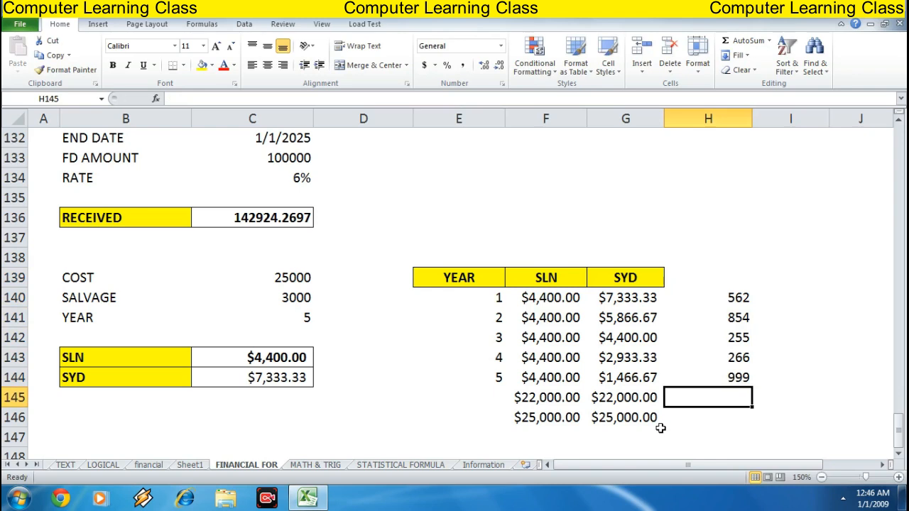
Review the values entered in column H and the SYD formula in G144
key(Up)
key(Up)
key(Up)
key(Up)
key(Up)
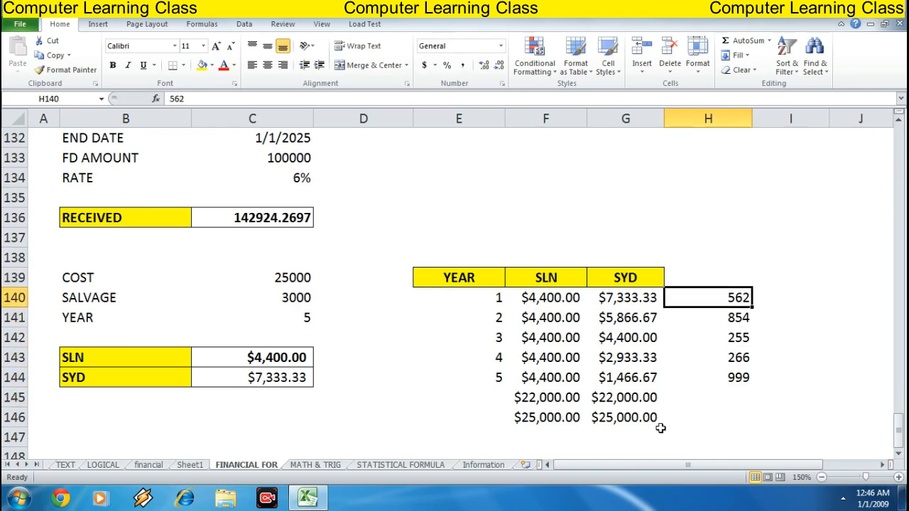
key(Down)
key(Down)
key(Down)
key(Down)
key(Down)
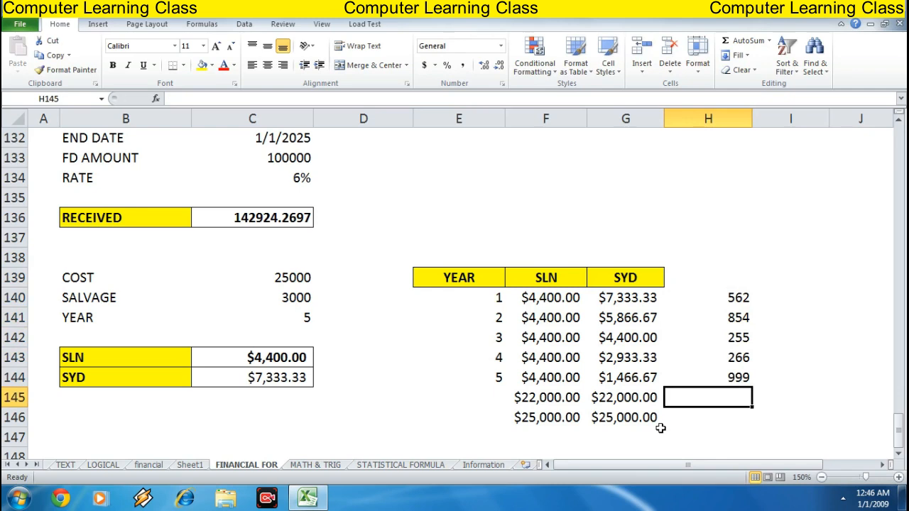
key(Up)
key(Up)
key(Up)
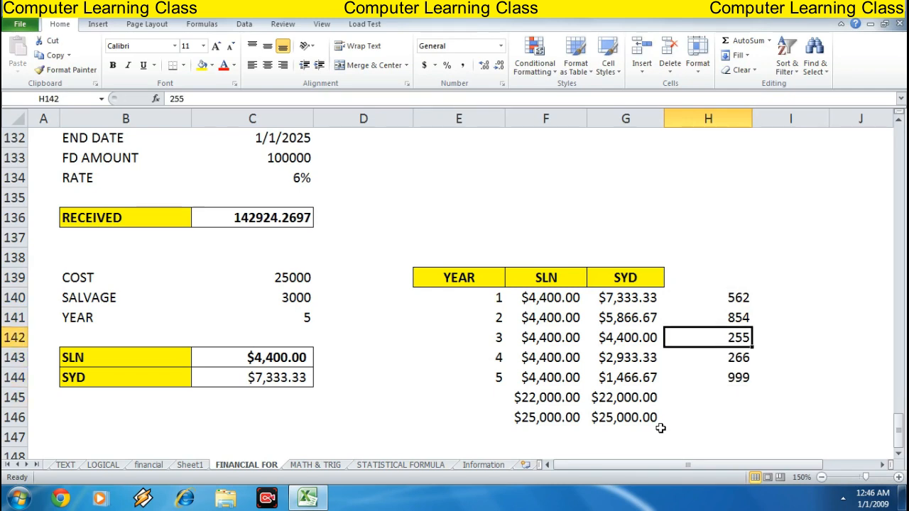
key(Up)
key(Down)
key(Down)
key(Down)
key(Up)
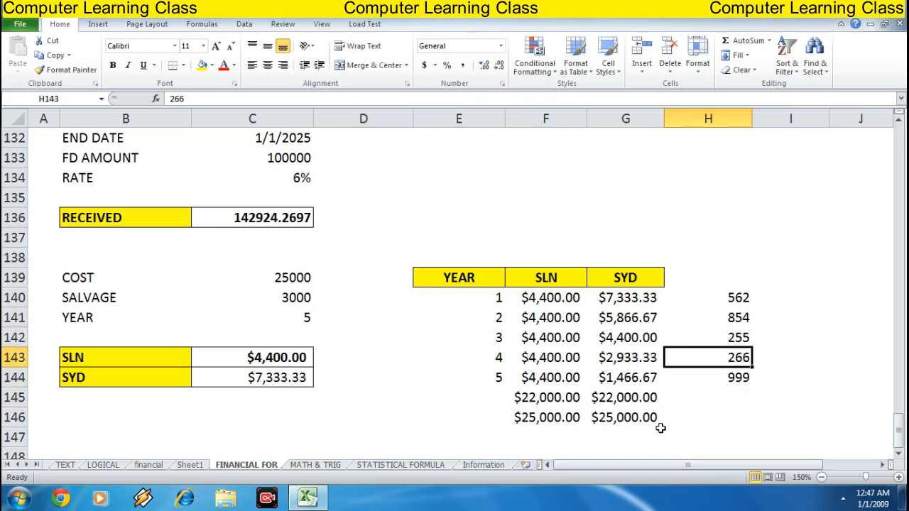
key(Down)
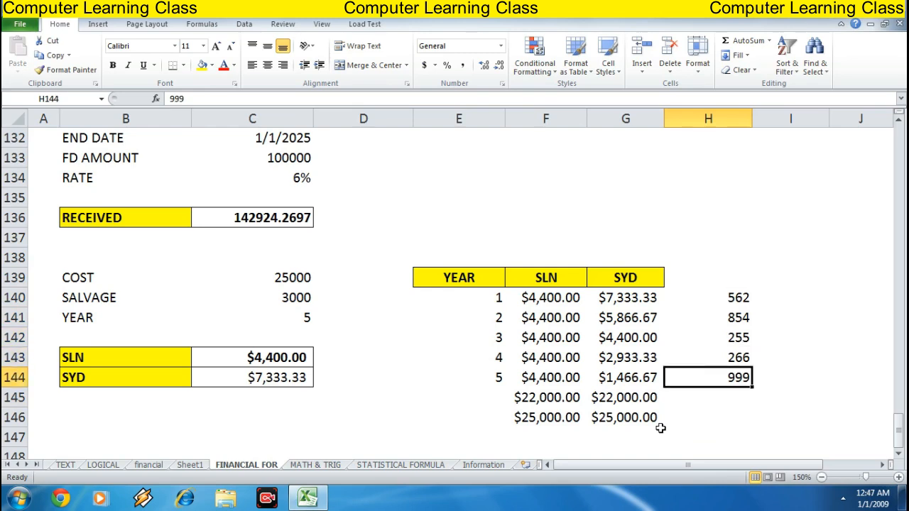
key(Left)
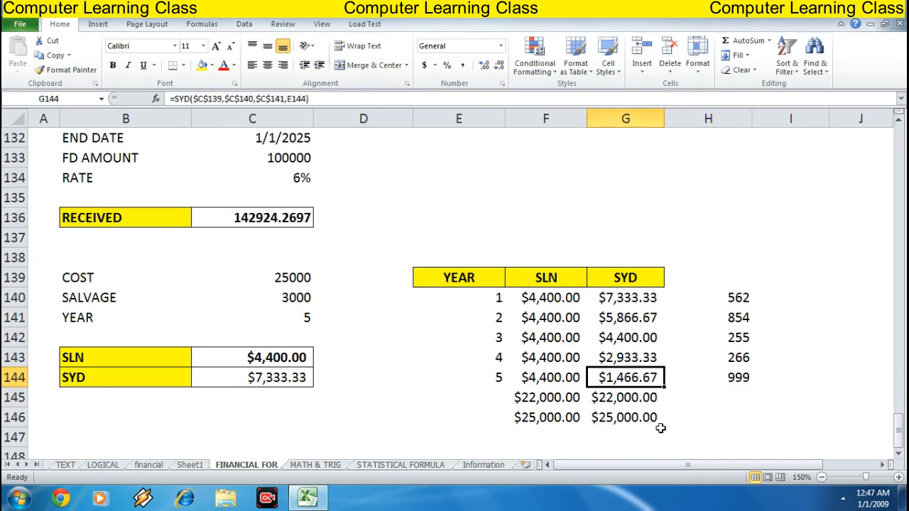
key(Up)
key(Right)
key(Up)
key(Up)
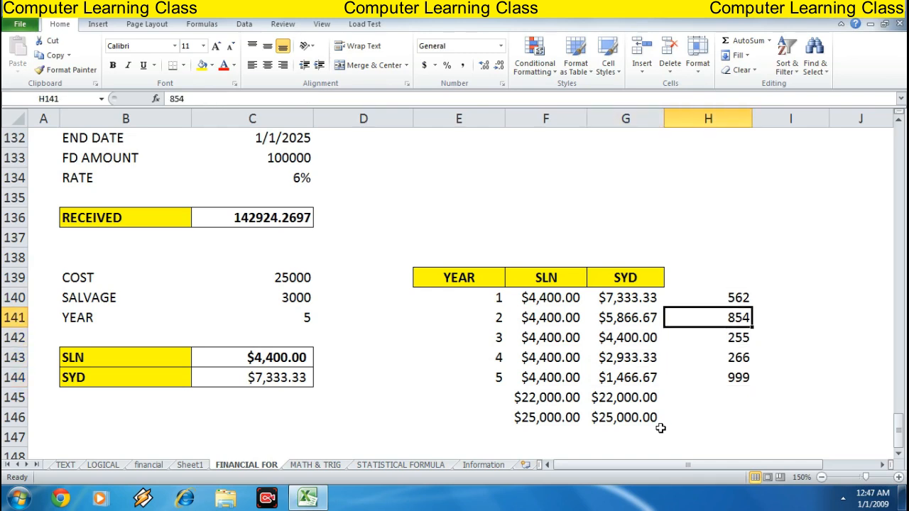
key(Up)
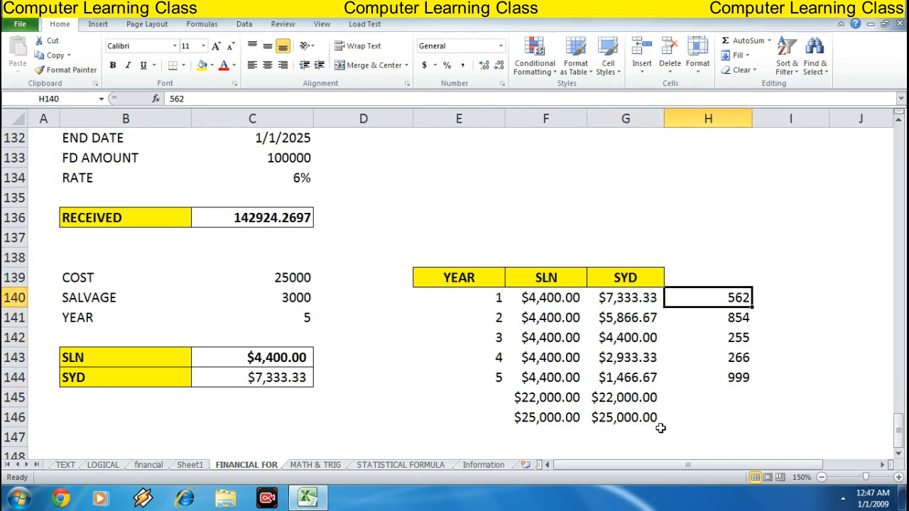
Enter =SUM(H140:H144) in H145 to total the new values in column H
key(Down)
key(Down)
key(Down)
key(Down)
key(Down)
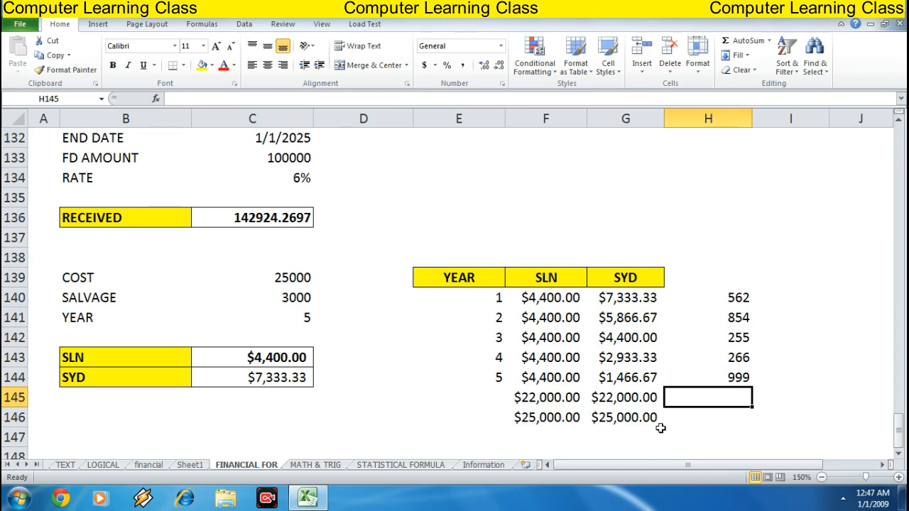
text(=)
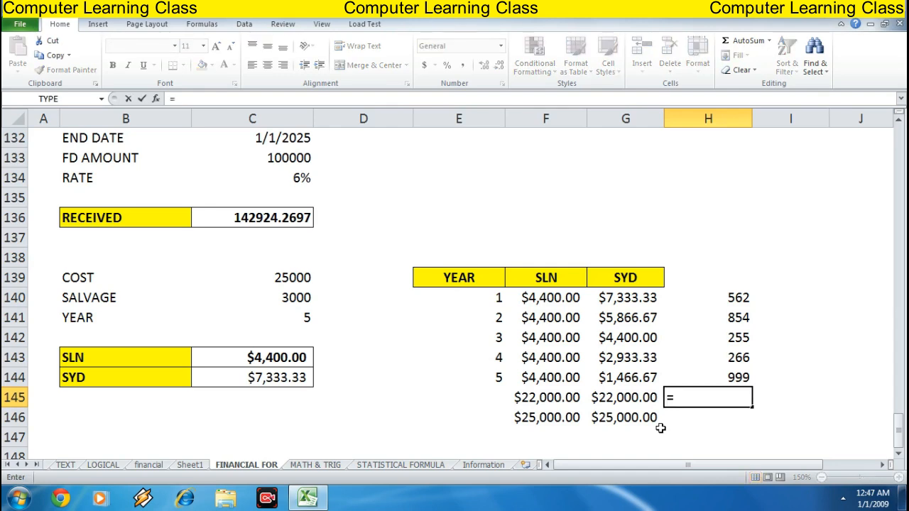
text(SUM()
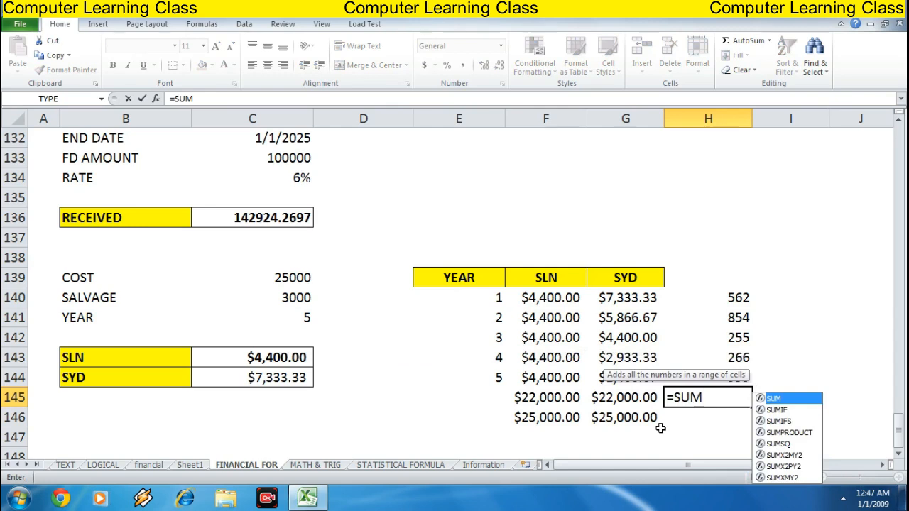
key(Up)
key(Up)
key(Up)
key(Up)
key(Up)
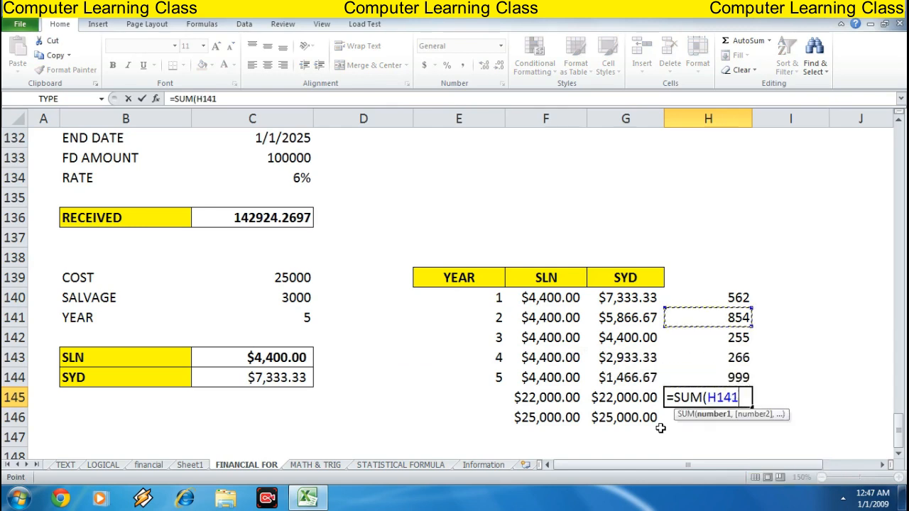
key(shift+Down)
key(shift+Down)
key(shift+Down)
key(shift+Down)
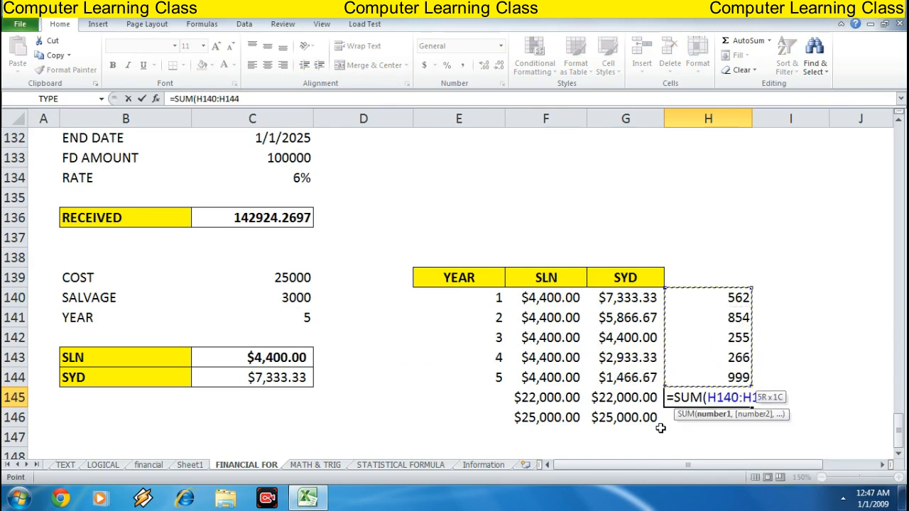
text())
key(Return)
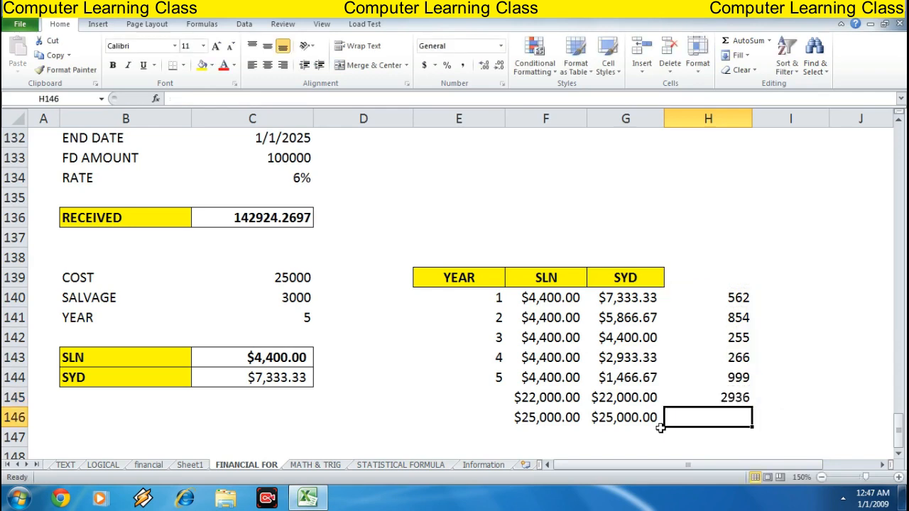
key(Up)
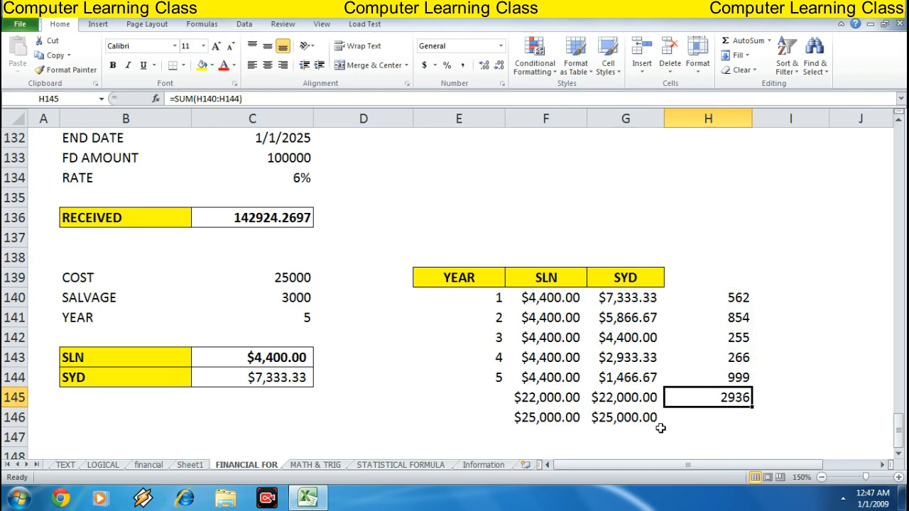
Enter =H145/E144 in H146 to divide the column H total by the number of years
key(Down)
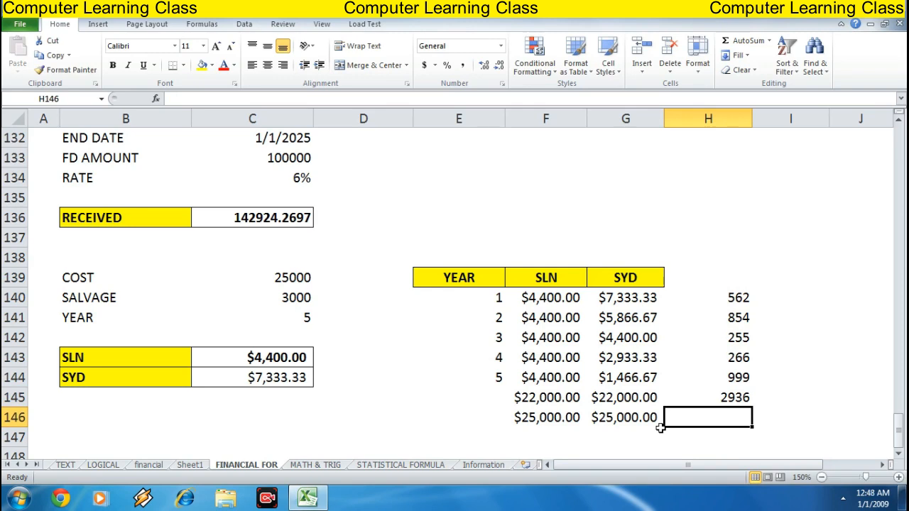
text(=)
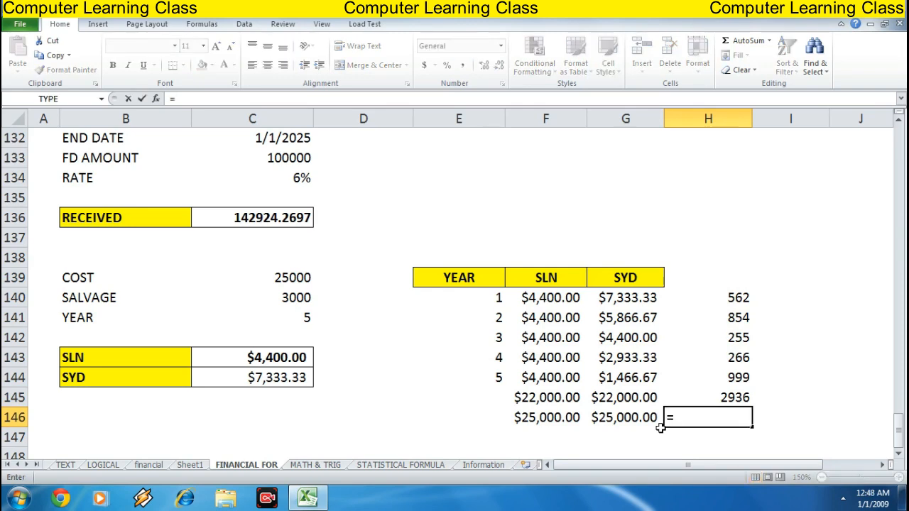
key(Up)
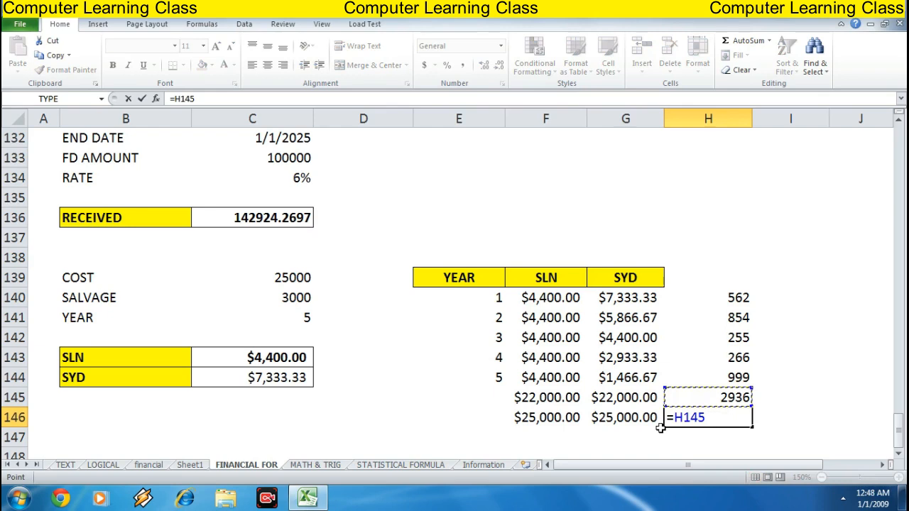
text(/)
key(Left)
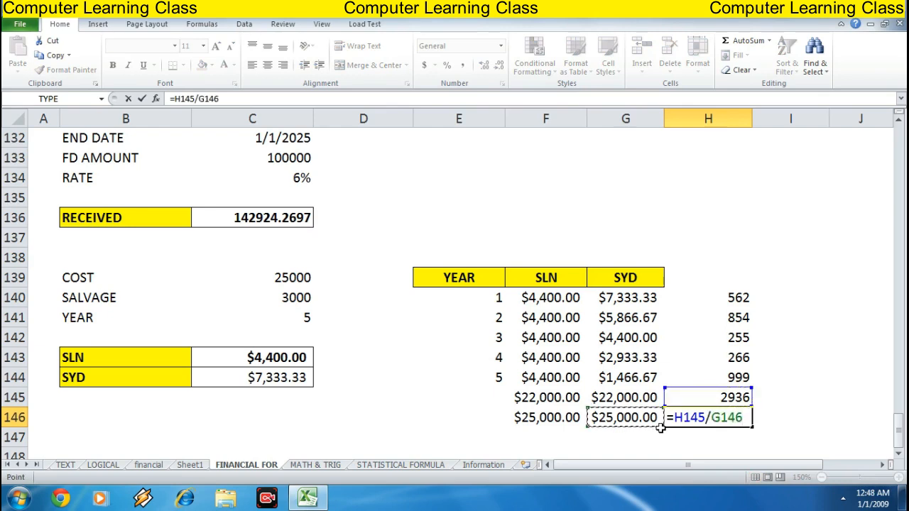
key(Up)
key(Up)
key(Left)
key(Left)
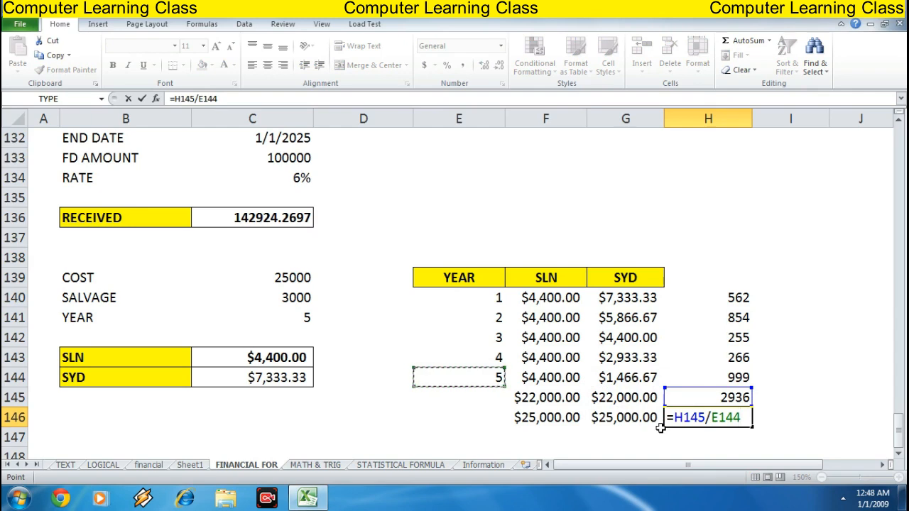
key(Return)
Review the formulas in H146 and the totals in F146 and G146
key(Up)
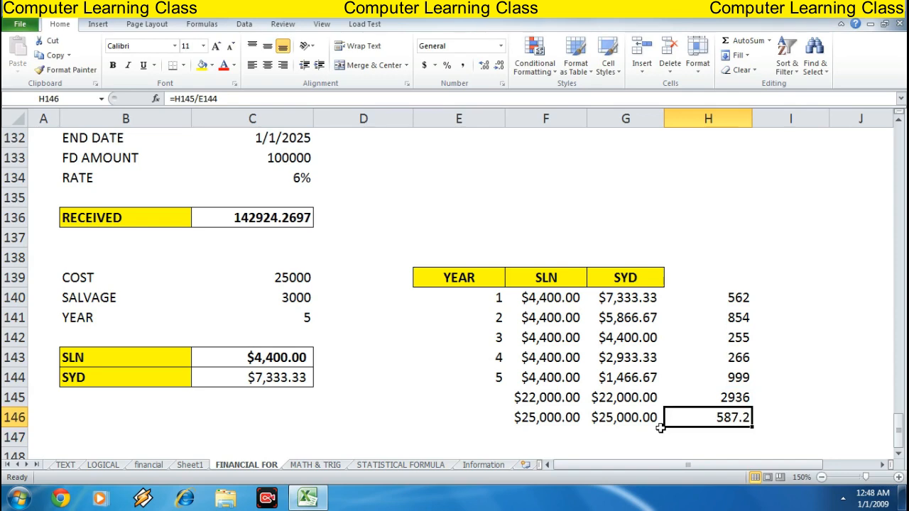
key(Left)
key(Left)
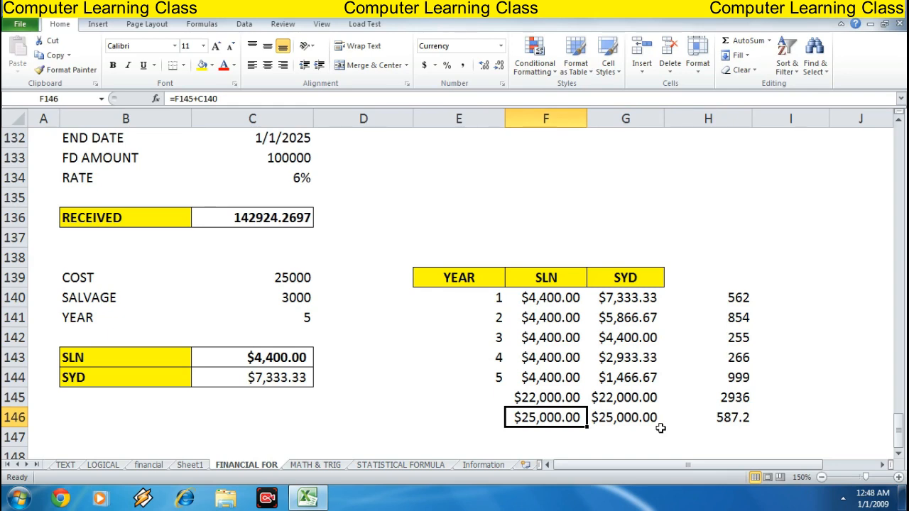
click(660, 426)
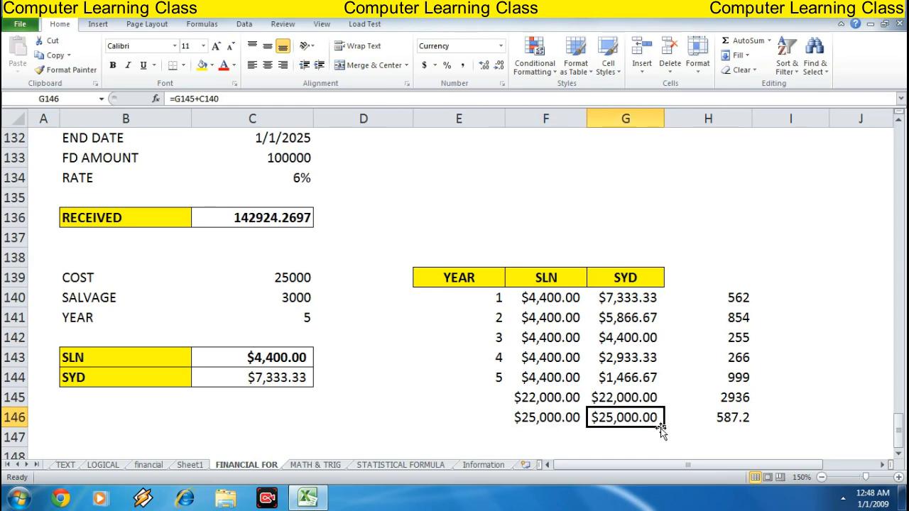